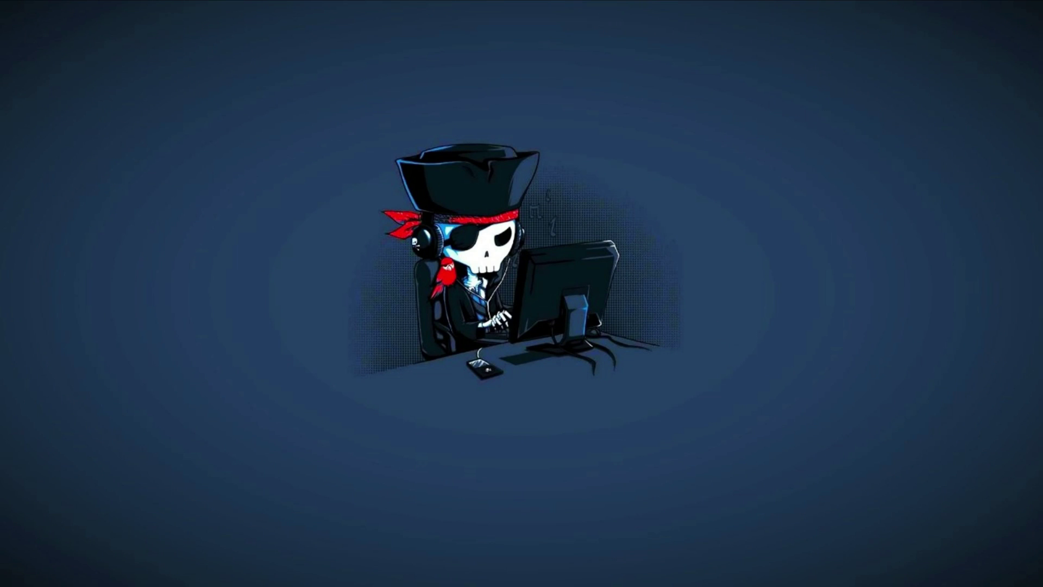
- Load Microsoft's Download Windows 11 page in Chrome and download the Windows 11 media creation tool
{"action": "left_click", "coordinate": [554, 565]}
{"action": "left_click", "coordinate": [584, 517]}
{"action": "type", "text": "https://www.microsoft.com/en-in/software-download/windows11"}
{"action": "key", "text": "Return"}
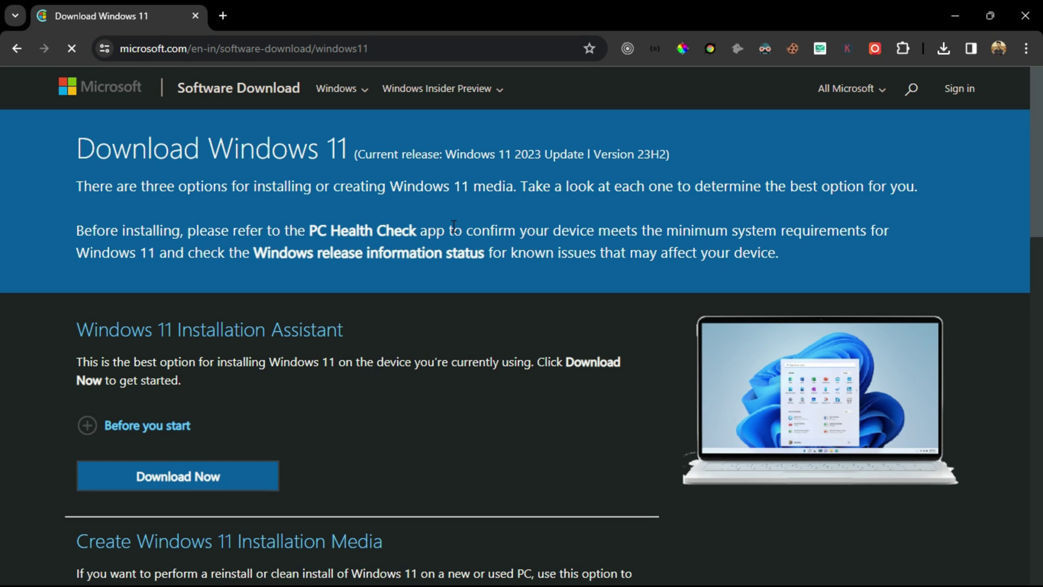
{"action": "scroll", "coordinate": [453, 226], "scroll_direction": "down", "scroll_amount": 5}
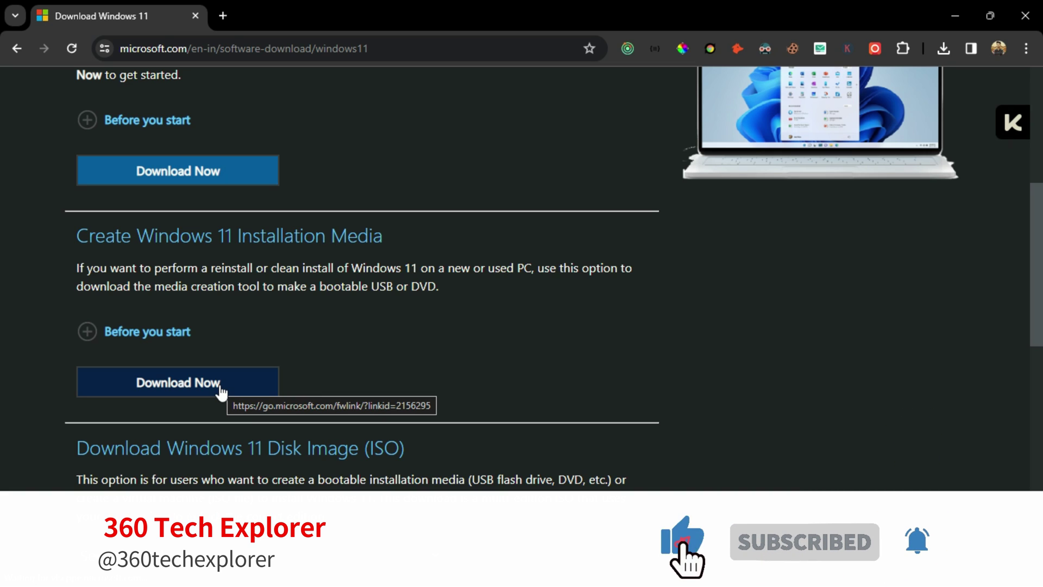
{"action": "left_click", "coordinate": [220, 386]}
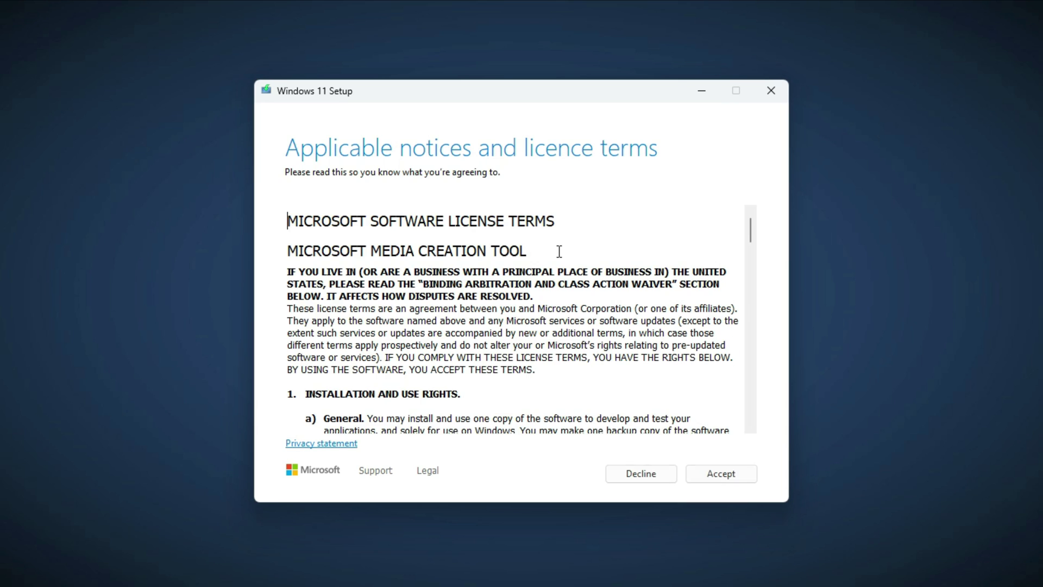
- Accept the licence, keep recommended options, choose USB flash drive and target drive E: (ESD-ISO)
{"action": "left_click", "coordinate": [753, 472]}
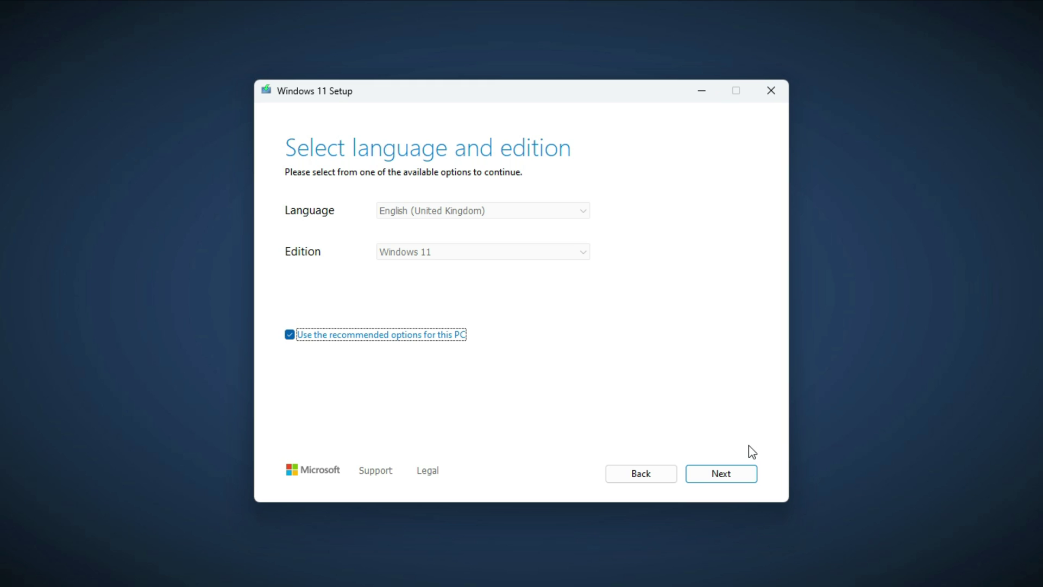
{"action": "left_click", "coordinate": [716, 477]}
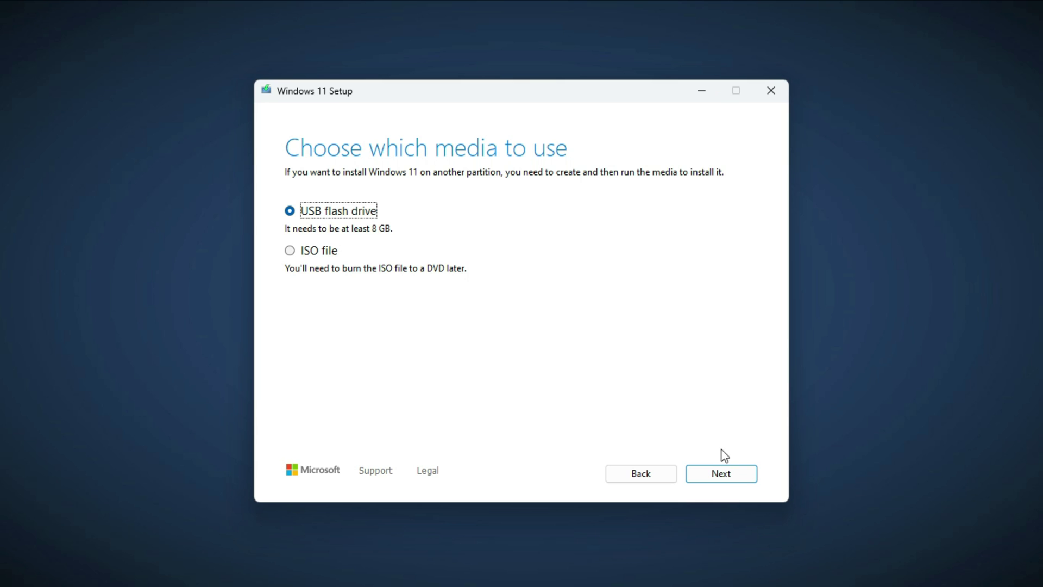
{"action": "left_click", "coordinate": [746, 477]}
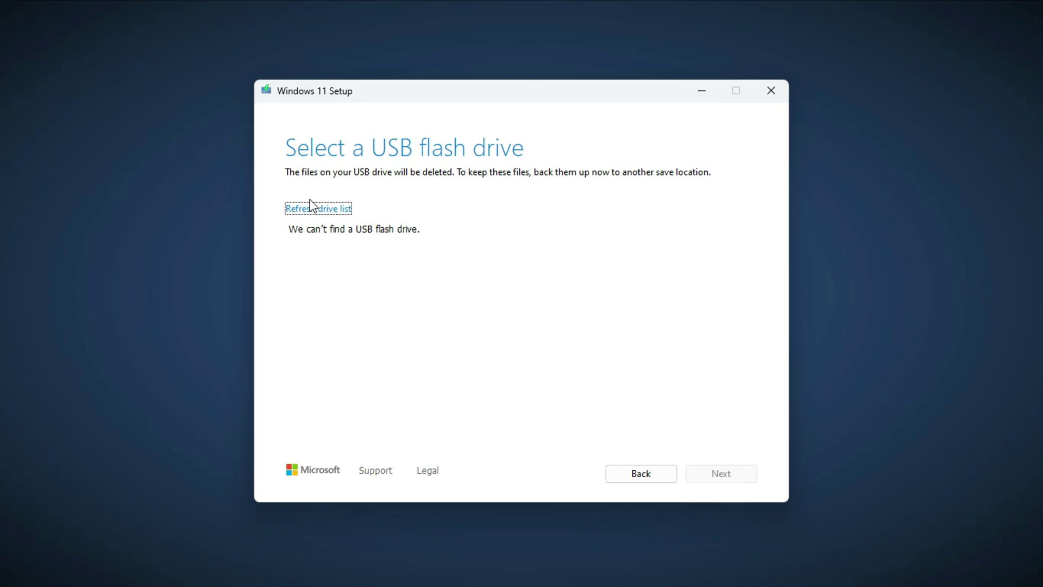
{"action": "left_click", "coordinate": [313, 210]}
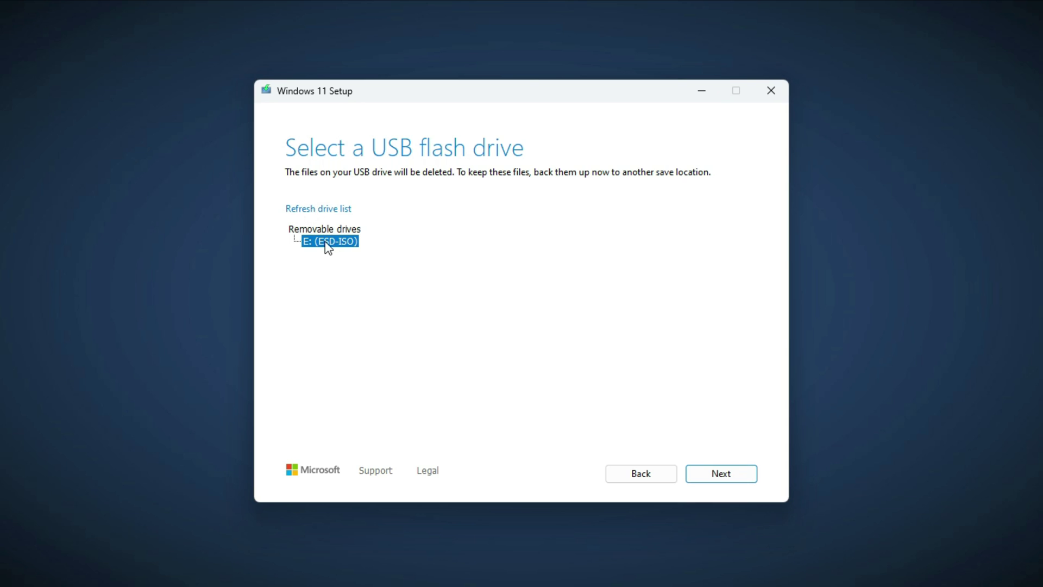
{"action": "left_click", "coordinate": [733, 474]}
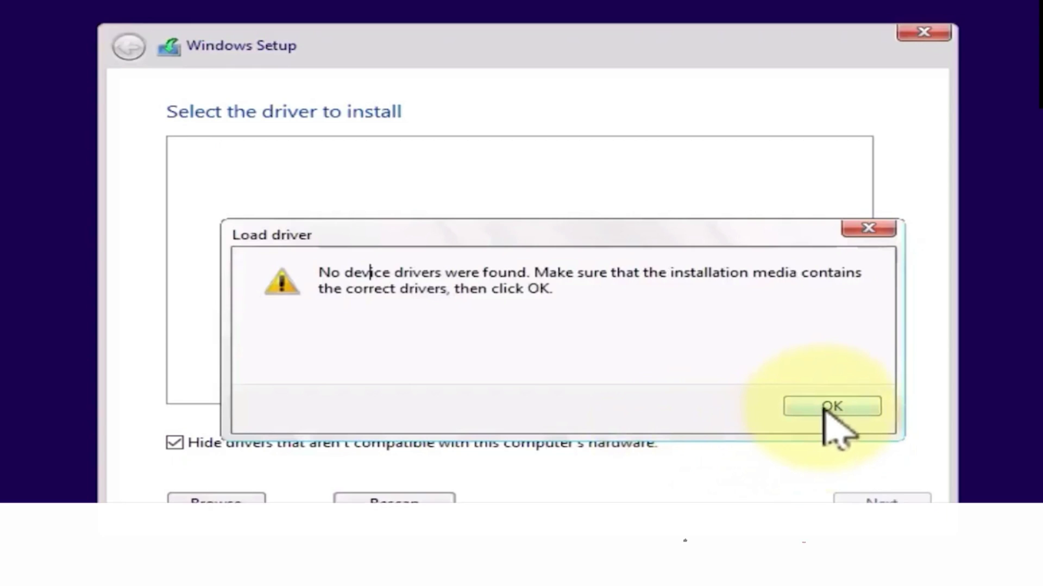
- Dismiss the driver error, quit Setup, and go through Repair your computer > Troubleshoot to Command Prompt
{"action": "left_click", "coordinate": [824, 409]}
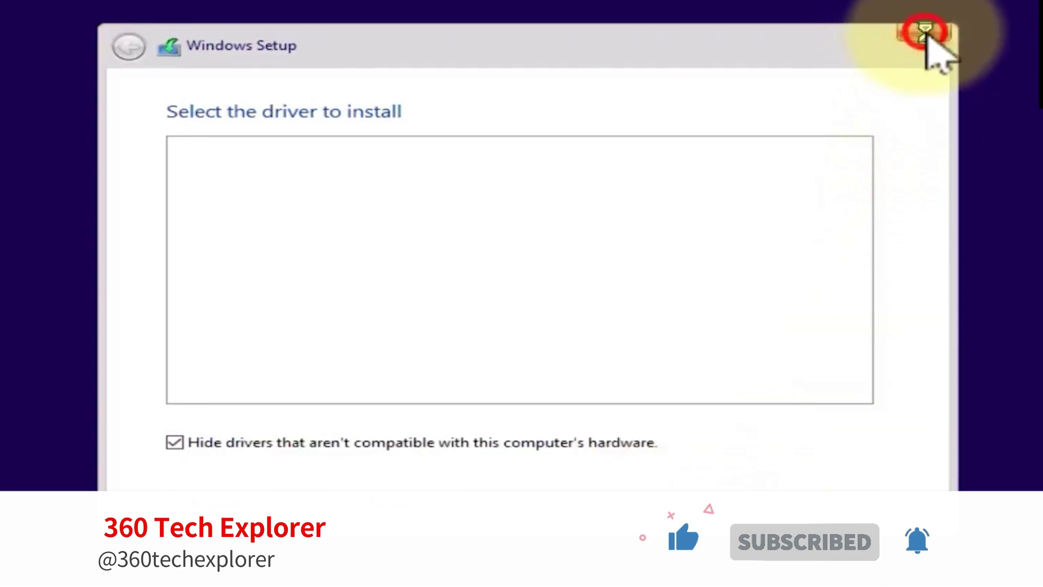
{"action": "left_click", "coordinate": [926, 31]}
{"action": "left_click", "coordinate": [716, 413]}
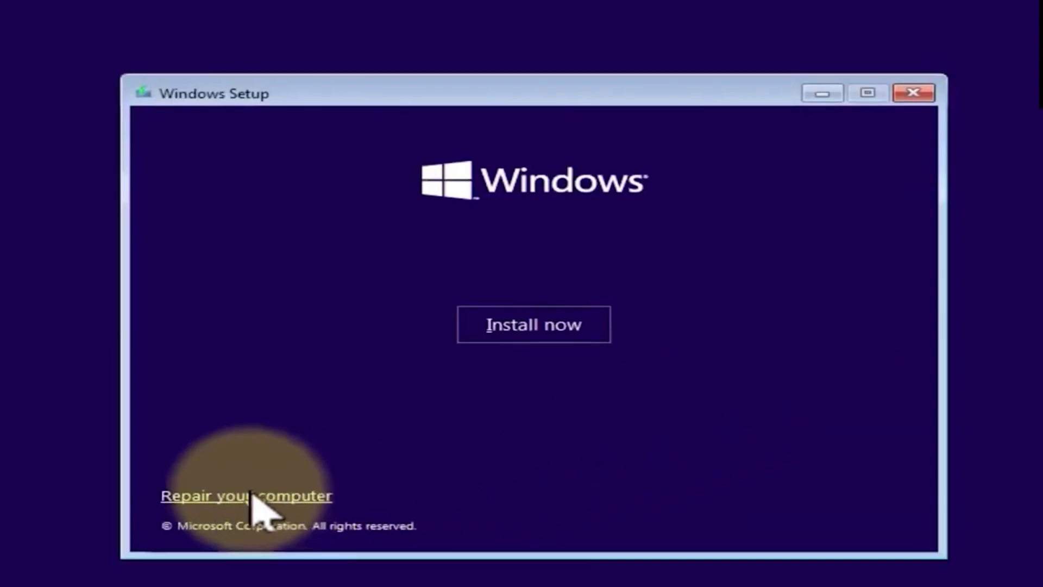
{"action": "left_click", "coordinate": [256, 500]}
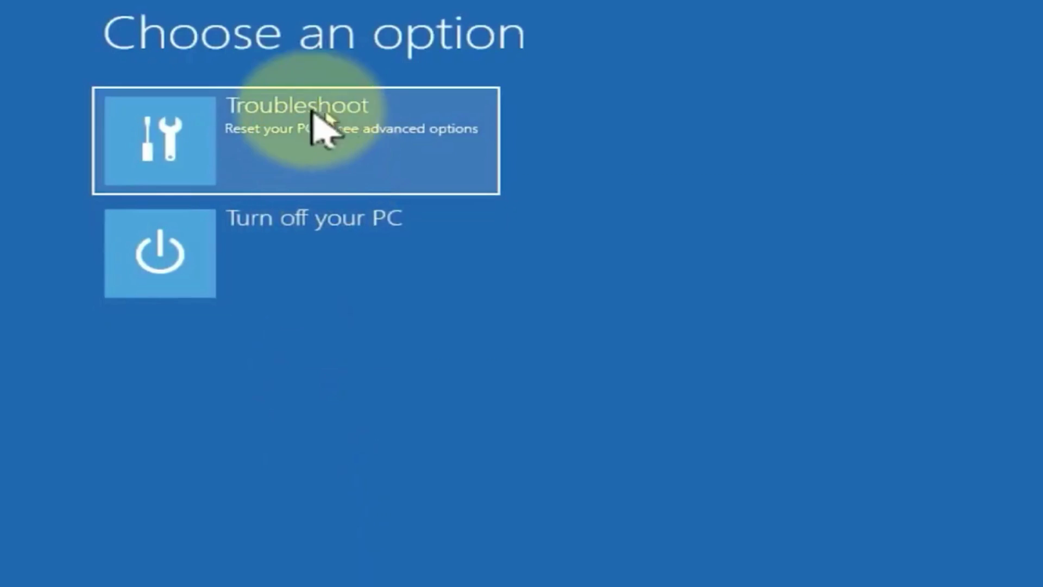
{"action": "left_click", "coordinate": [302, 120]}
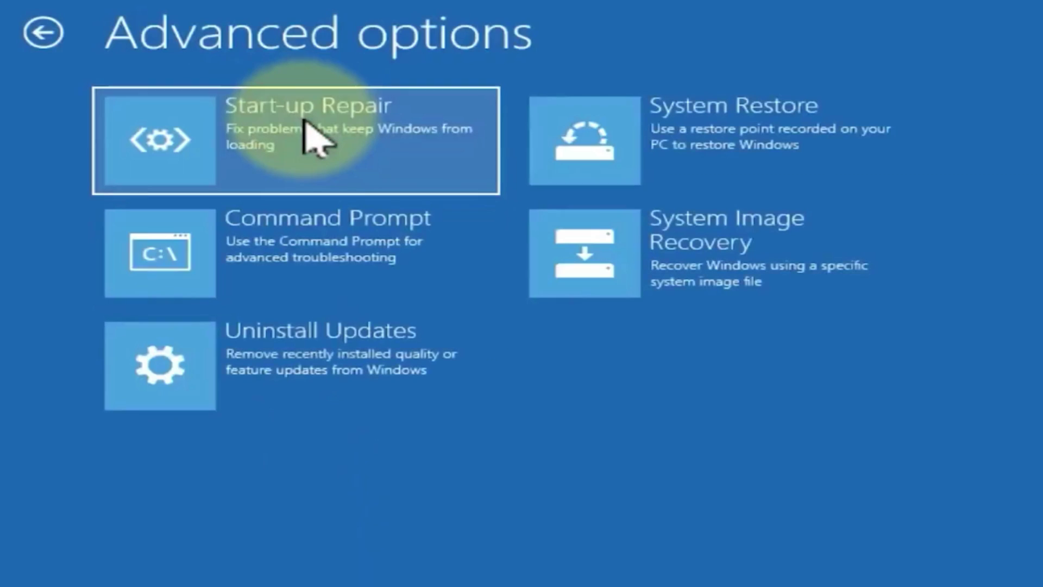
{"action": "left_click", "coordinate": [304, 255]}
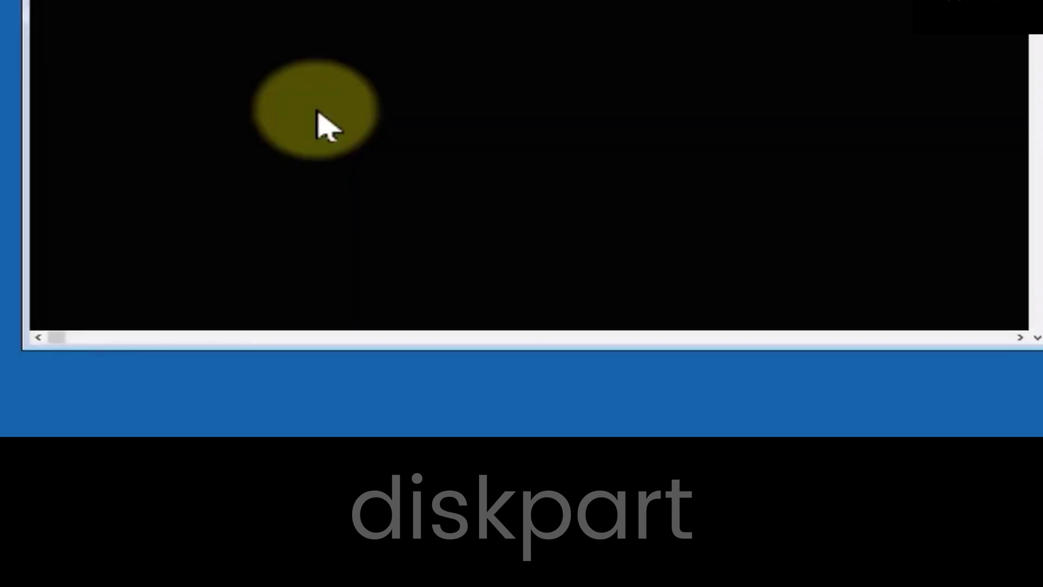
- Start diskpart, list the disks and select disk 0
{"action": "type", "text": "diskpart"}
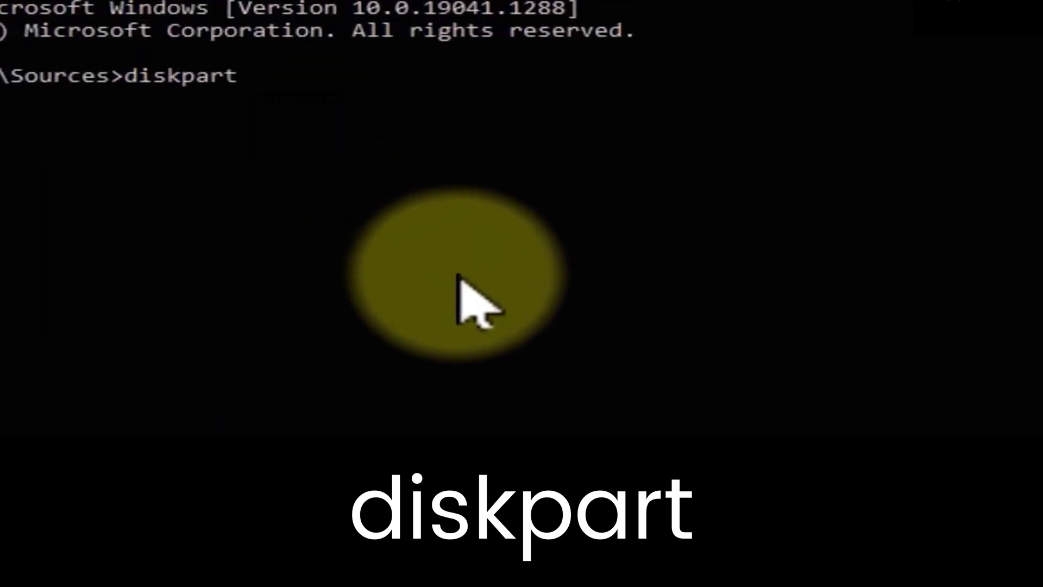
{"action": "key", "text": "Return"}
{"action": "type", "text": "list disk"}
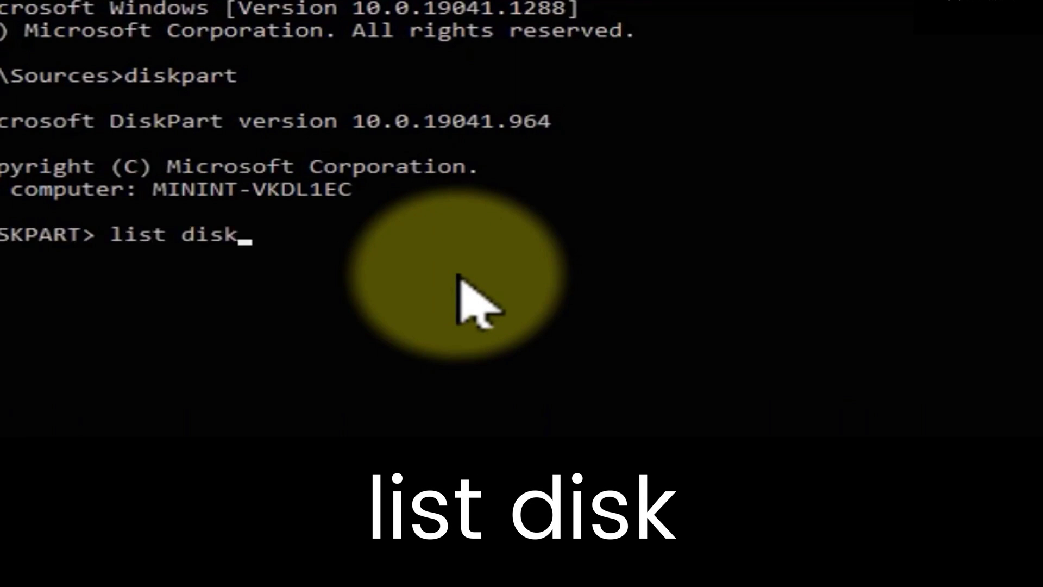
{"action": "key", "text": "Return"}
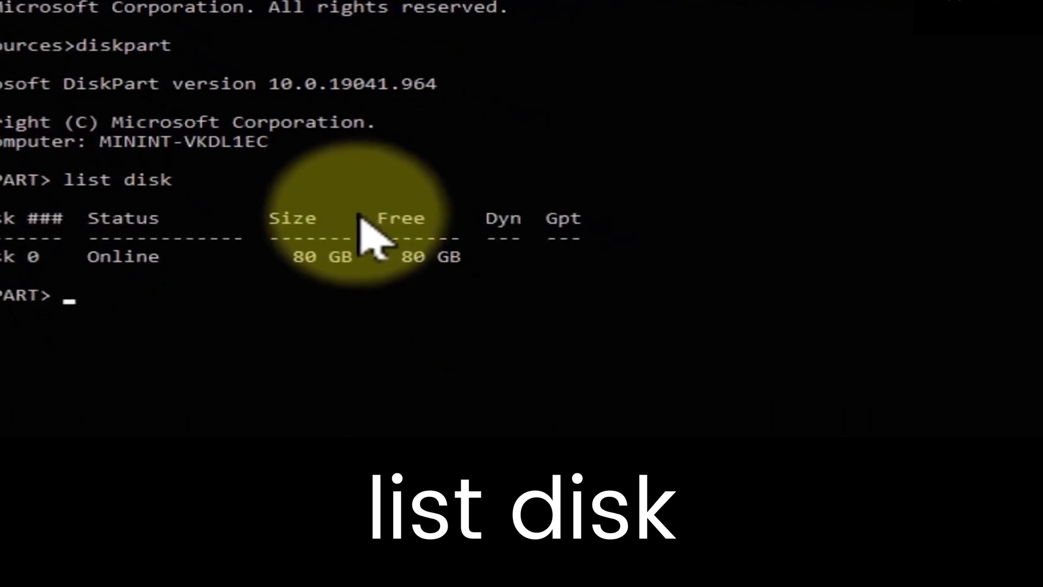
{"action": "double_click", "coordinate": [27, 247]}
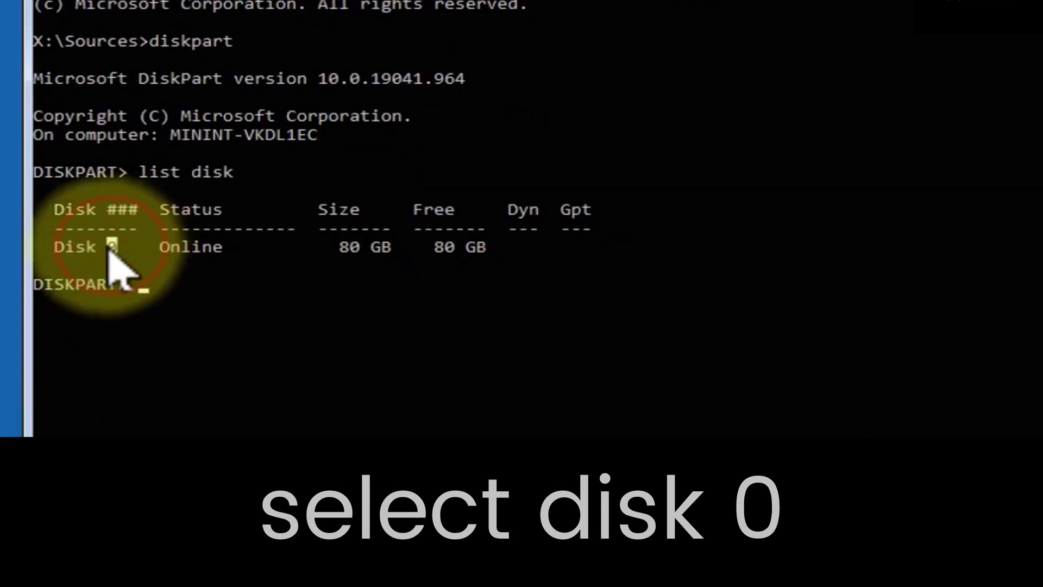
{"action": "right_click", "coordinate": [777, 175]}
{"action": "type", "text": "select di"}
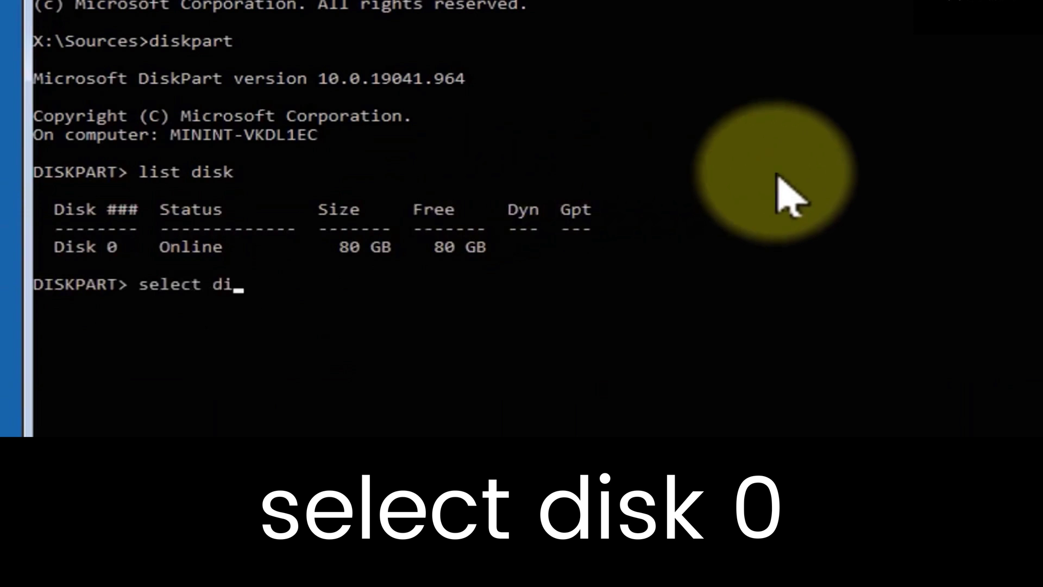
{"action": "type", "text": "sk 0"}
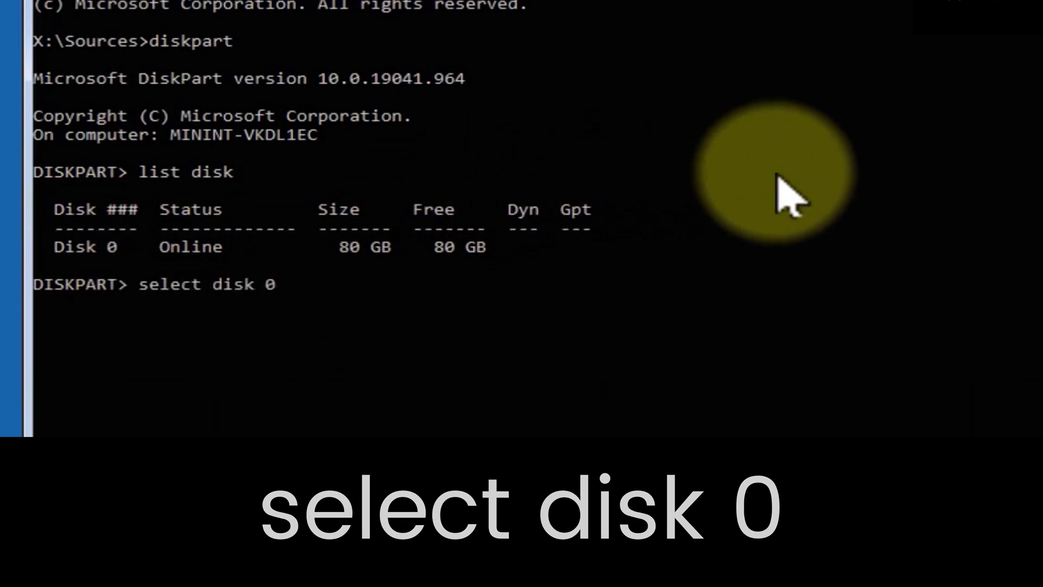
{"action": "key", "text": "Return"}
- Clean disk 0, create a primary partition and quick-format it as NTFS
{"action": "type", "text": "clean"}
{"action": "key", "text": "Return"}
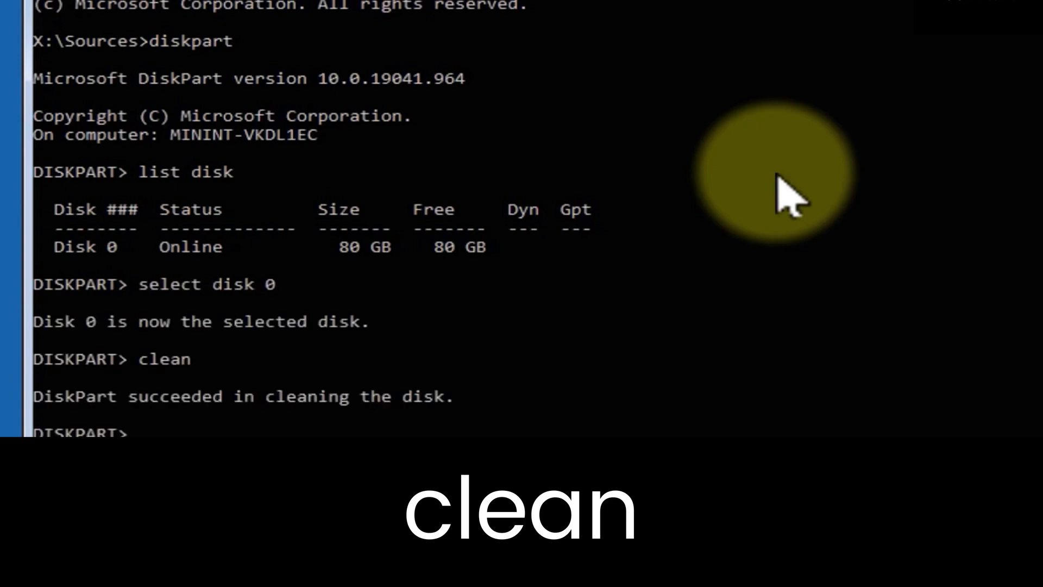
{"action": "type", "text": "create"}
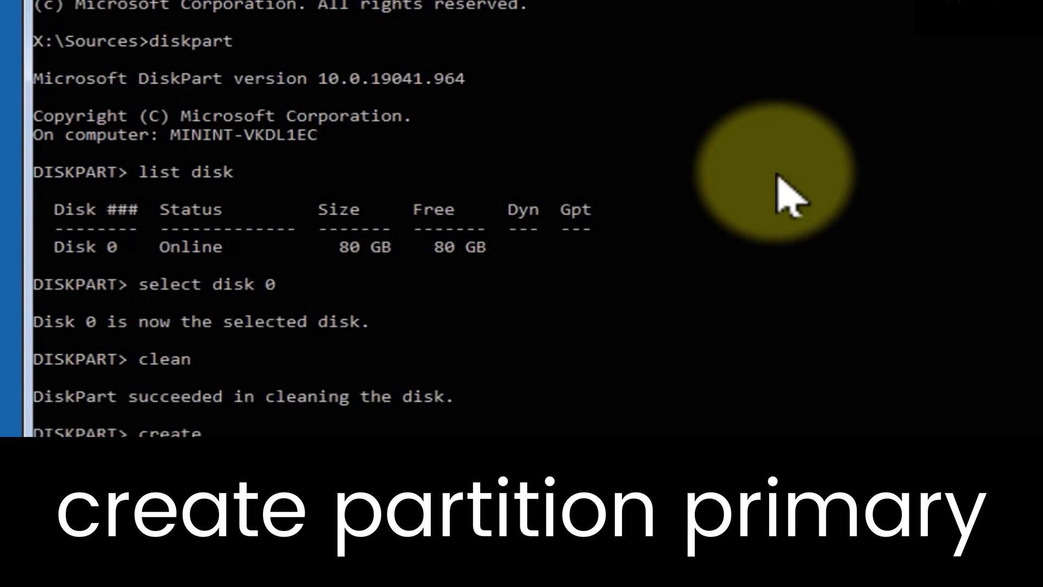
{"action": "type", "text": " partition primary"}
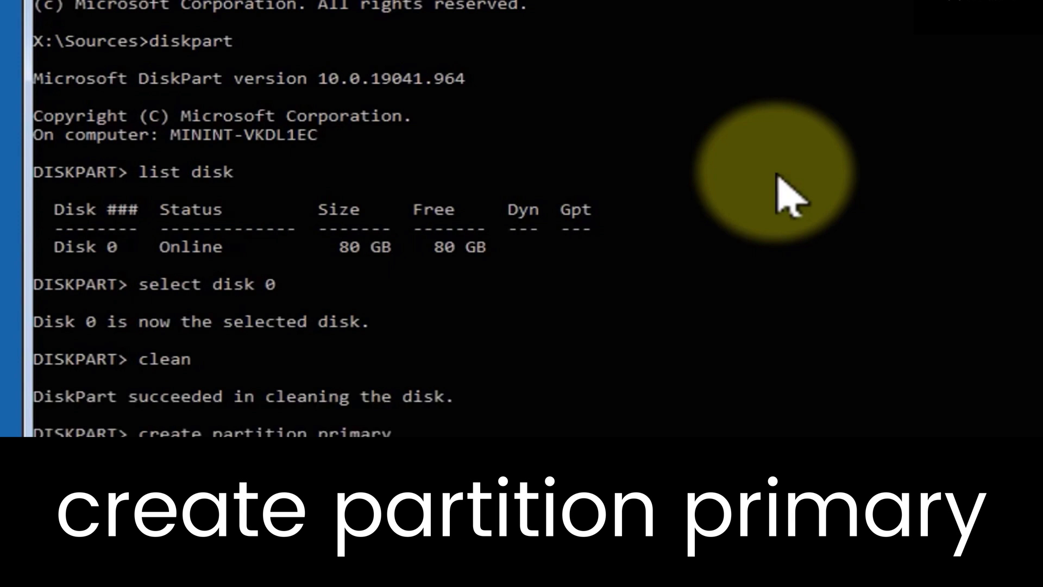
{"action": "key", "text": "Return"}
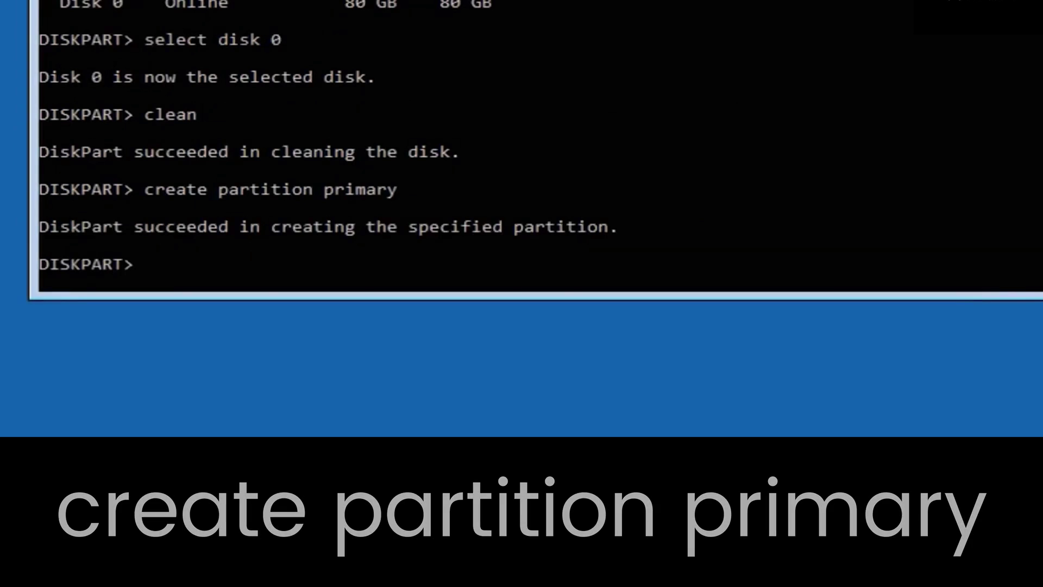
{"action": "type", "text": "format fs"}
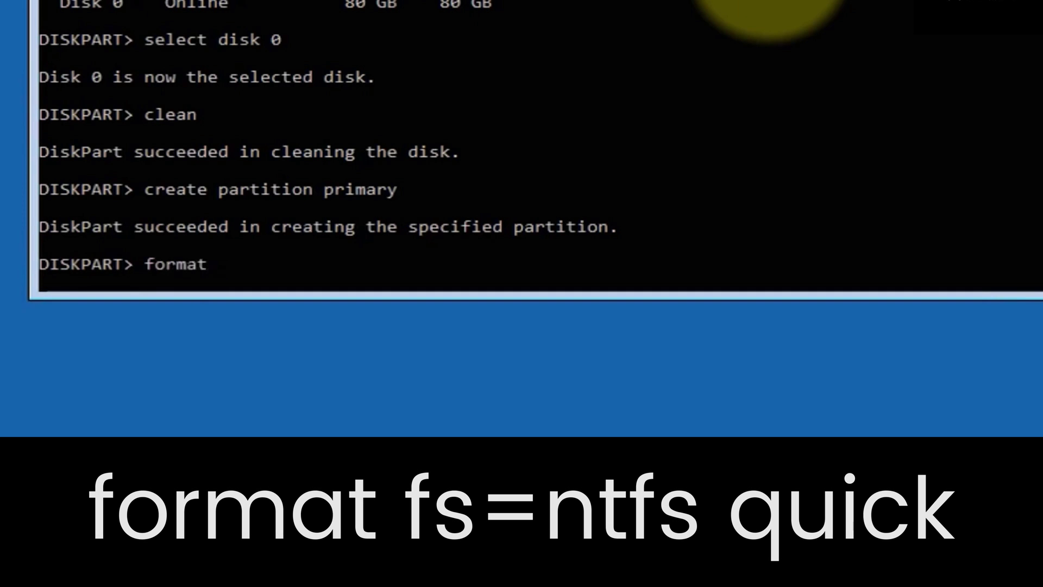
{"action": "type", "text": "=ntfs quick"}
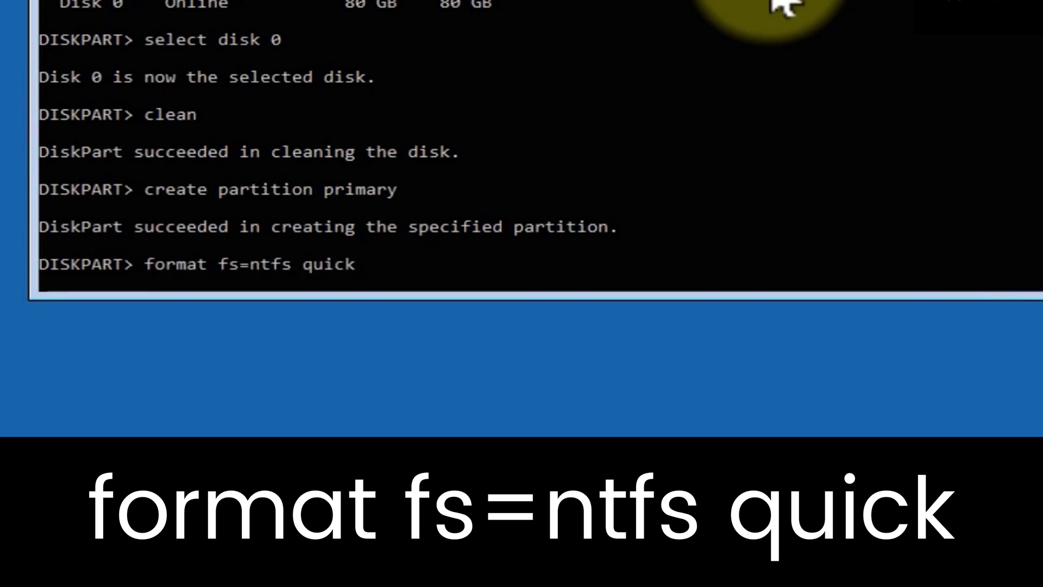
{"action": "key", "text": "Return"}
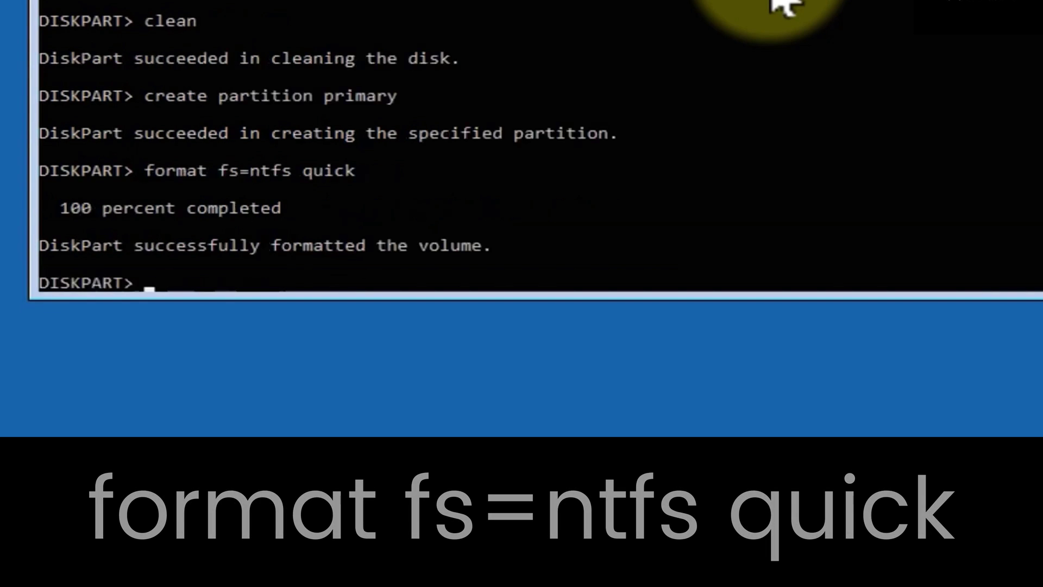
{"action": "left_click_drag", "start_coordinate": [259, 190], "coordinate": [134, 190]}
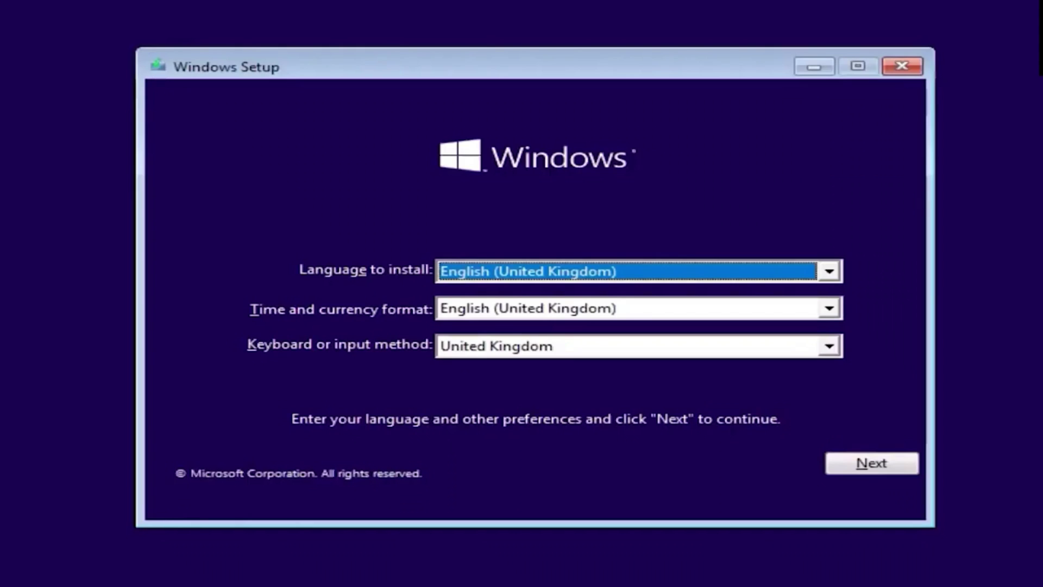
- Accept the language settings and choose Install now
{"action": "key", "text": "Tab"}
{"action": "key", "text": "Tab"}
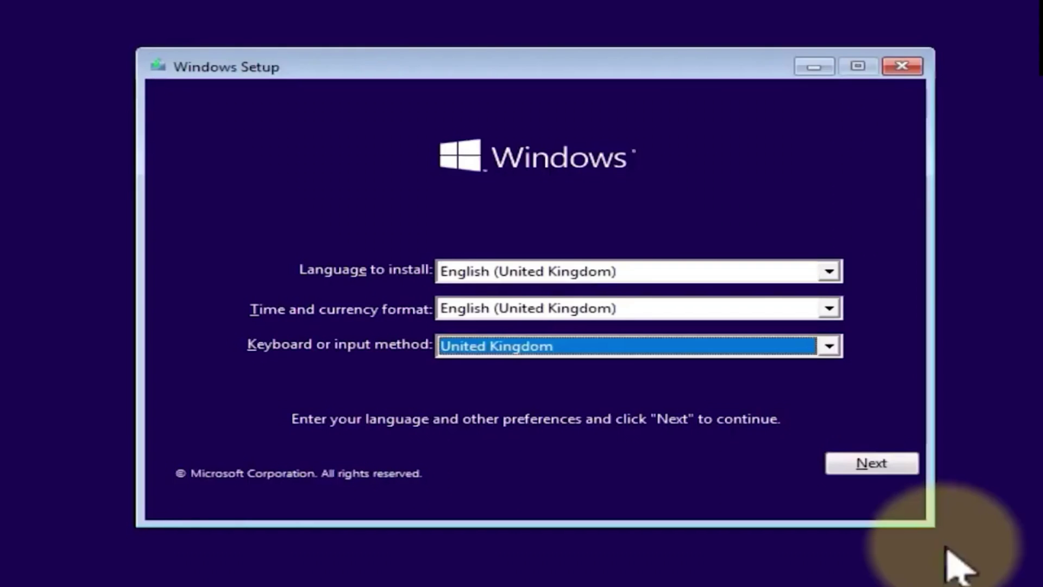
{"action": "left_click", "coordinate": [873, 466]}
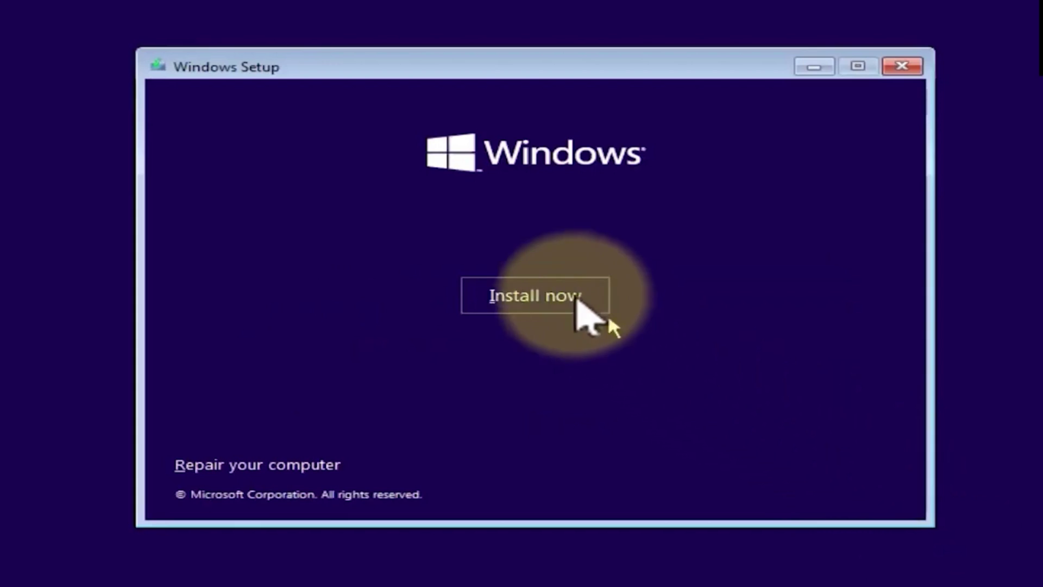
{"action": "left_click", "coordinate": [535, 296]}
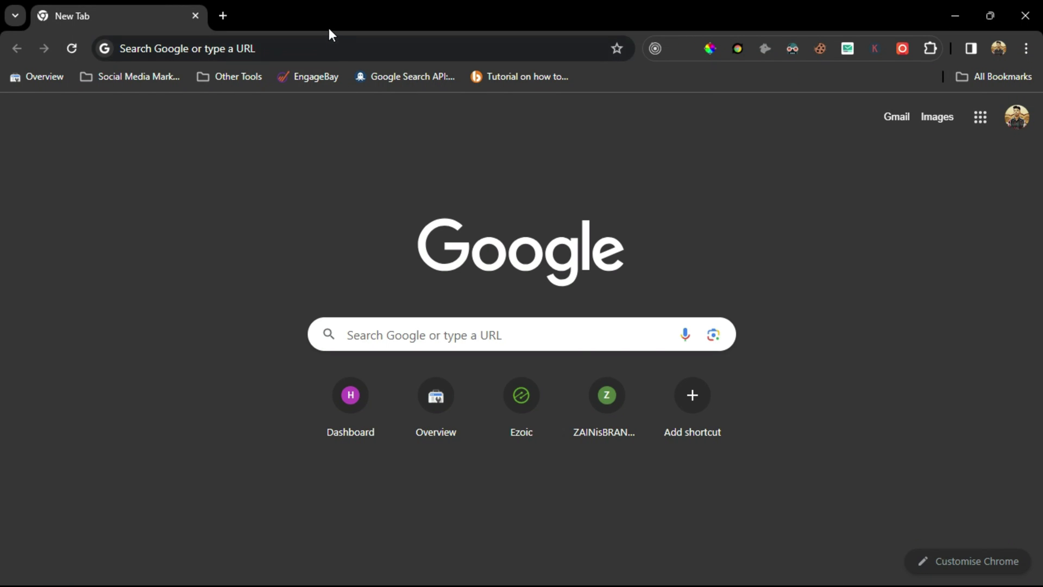
- Download 'Fix Missing media driver by 360TechExplorer.zip' from the shared Drive link, then close Chrome
{"action": "left_click", "coordinate": [337, 46]}
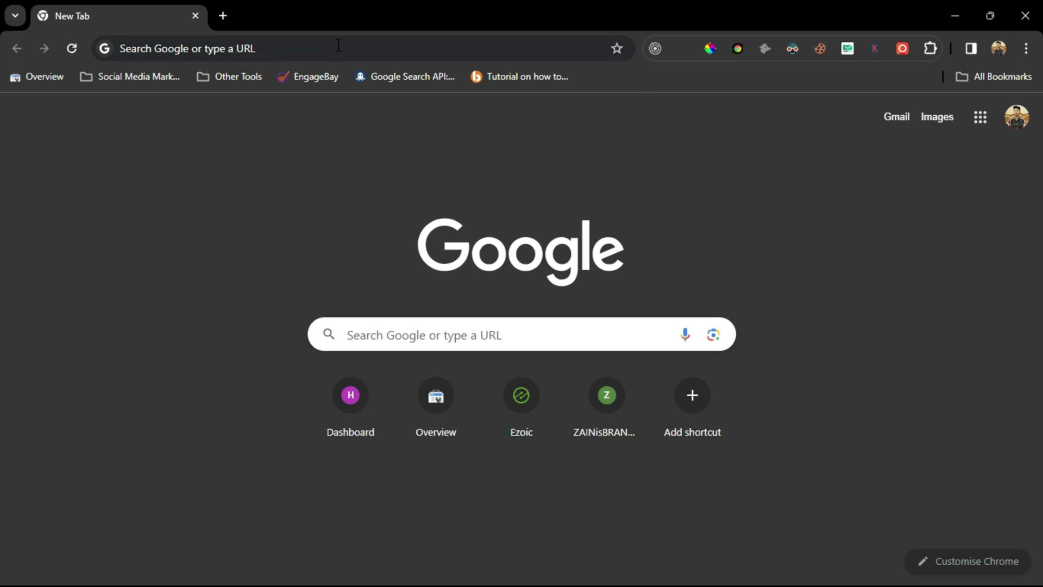
{"action": "key", "text": "Return"}
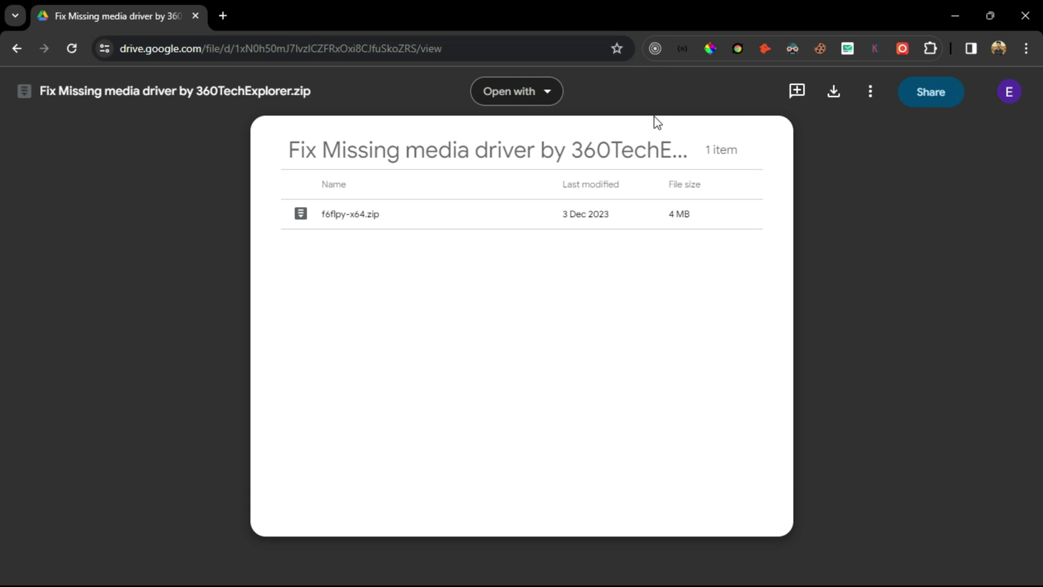
{"action": "left_click", "coordinate": [834, 91]}
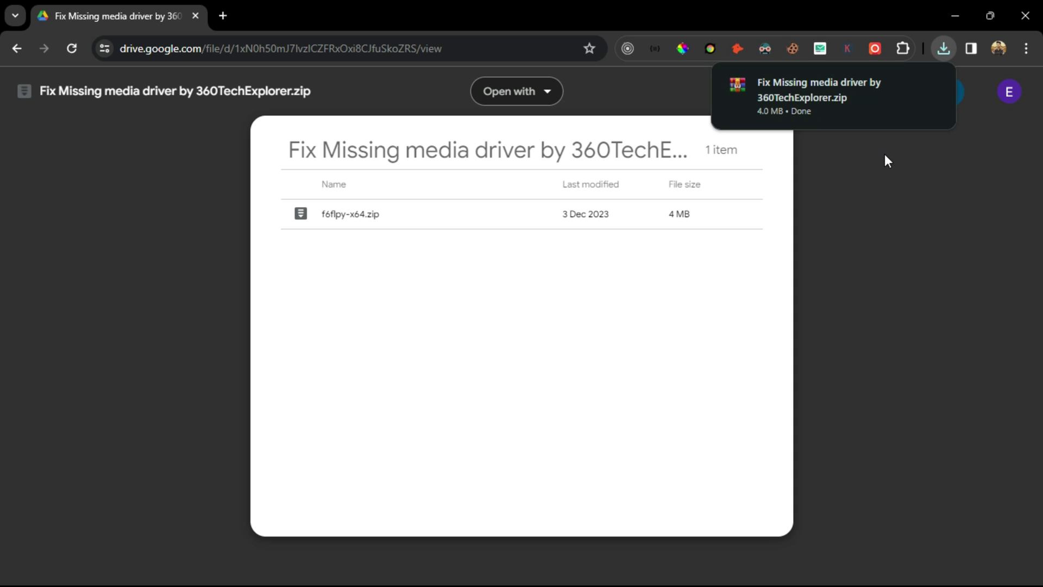
{"action": "mouse_move", "coordinate": [806, 111]}
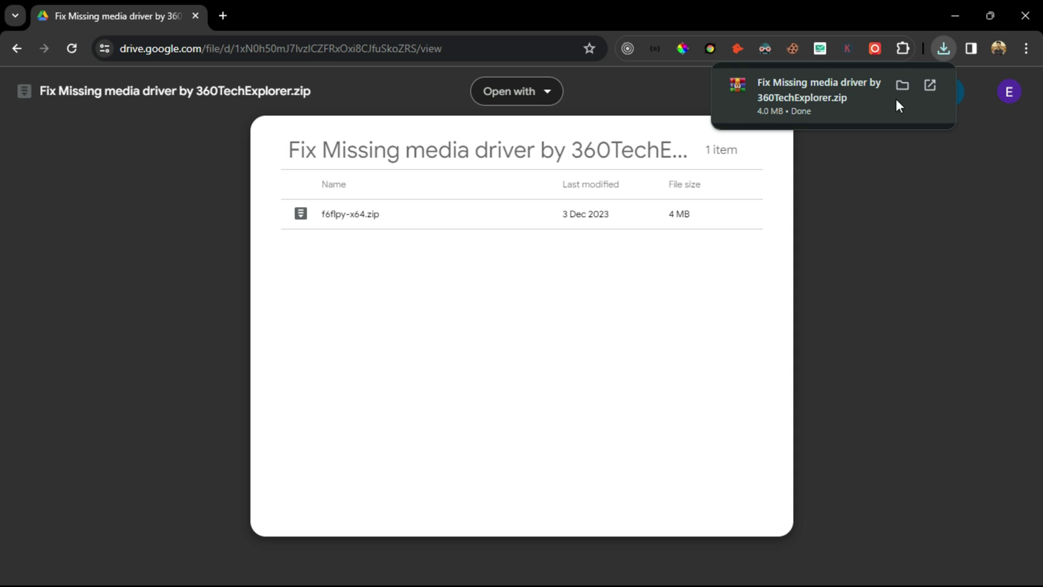
{"action": "left_click", "coordinate": [1025, 15]}
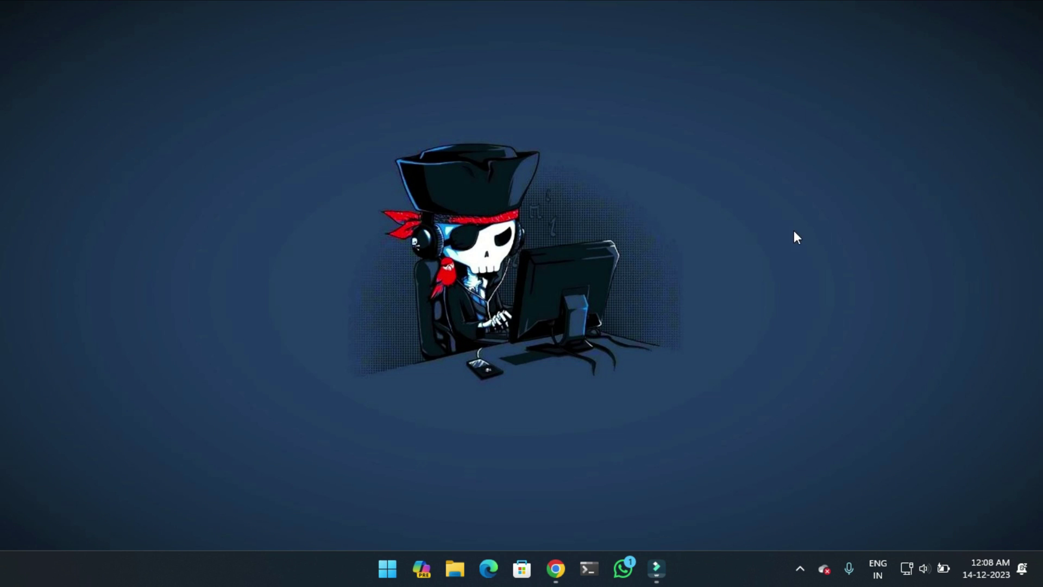
- Copy the driver zip from Downloads and paste it onto the ESD-ISO (E:) drive
{"action": "left_click", "coordinate": [459, 566]}
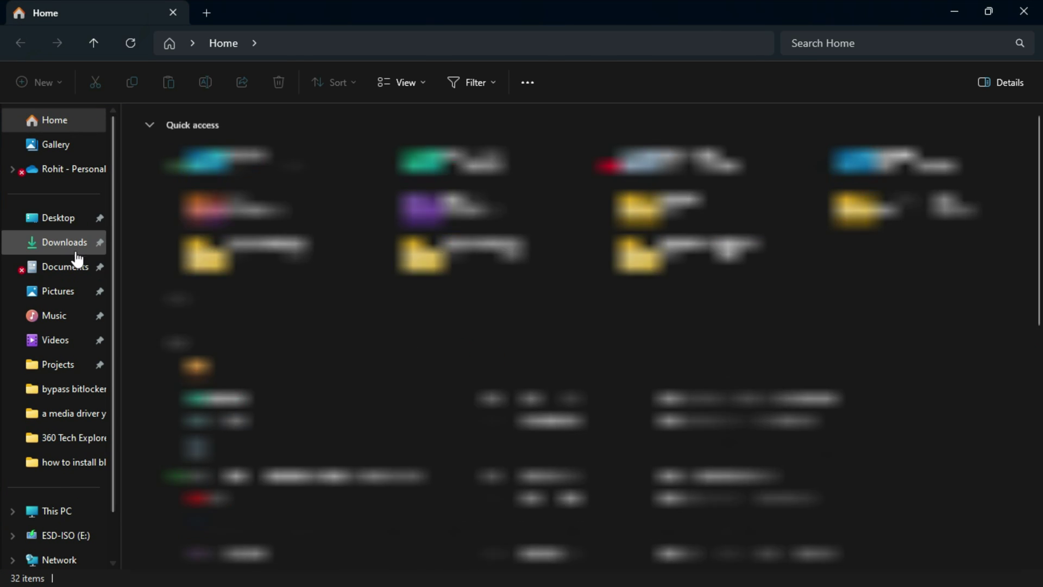
{"action": "left_click", "coordinate": [60, 251]}
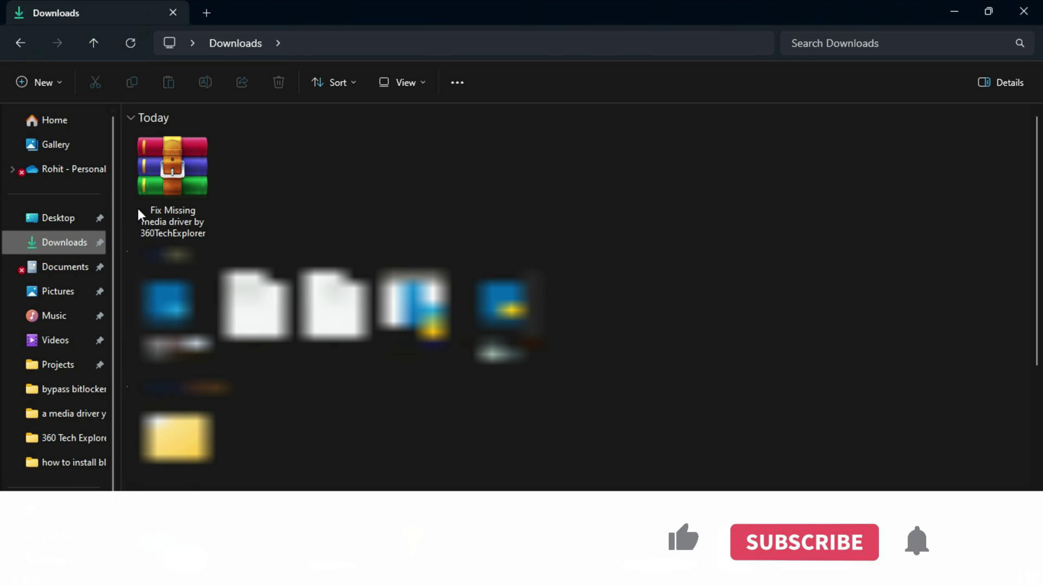
{"action": "left_click", "coordinate": [175, 184]}
{"action": "right_click", "coordinate": [175, 184]}
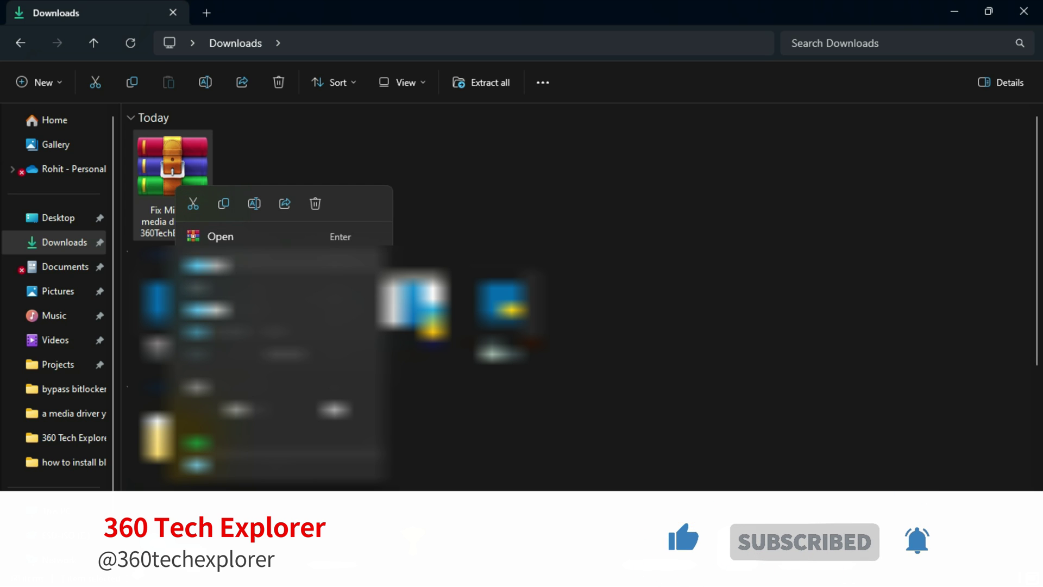
{"action": "left_click", "coordinate": [224, 209]}
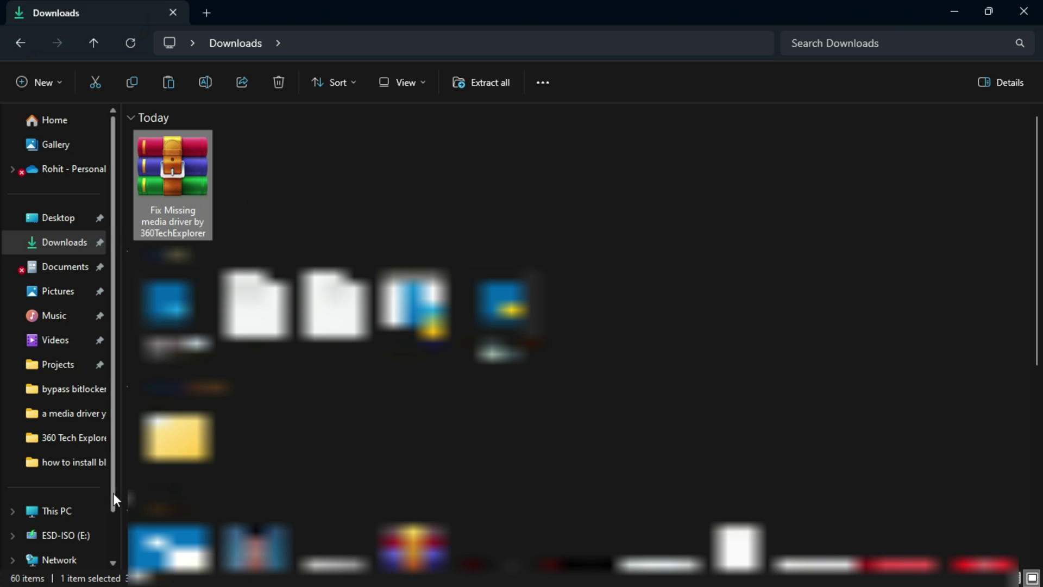
{"action": "left_click", "coordinate": [93, 512]}
{"action": "double_click", "coordinate": [592, 157]}
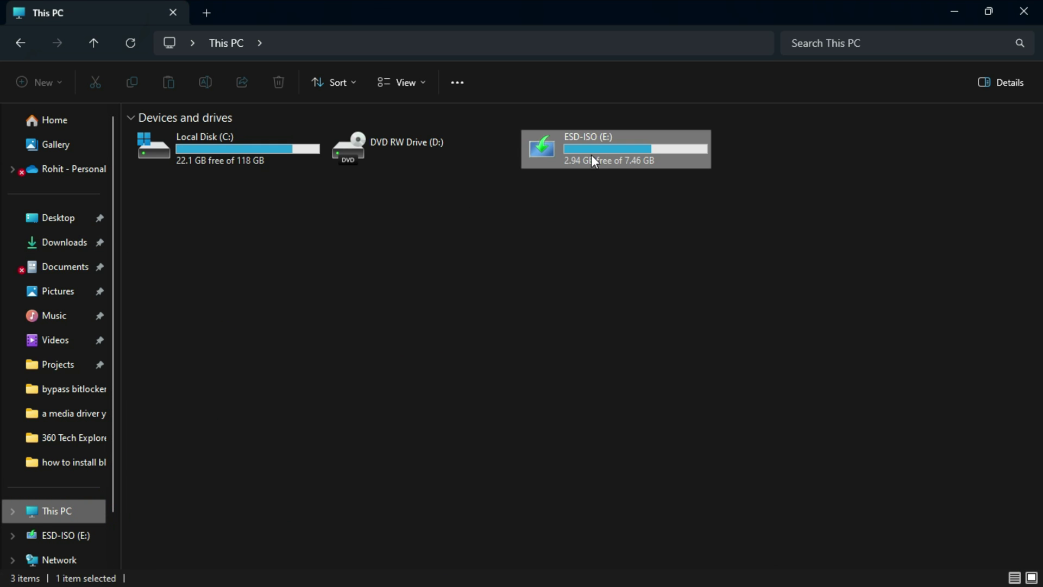
{"action": "right_click", "coordinate": [577, 428]}
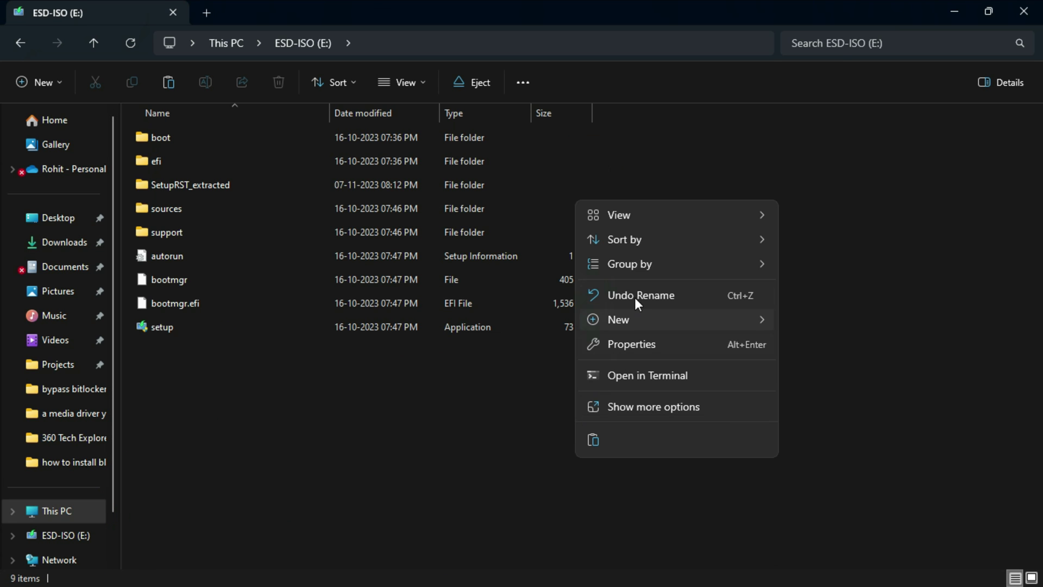
{"action": "left_click", "coordinate": [598, 438]}
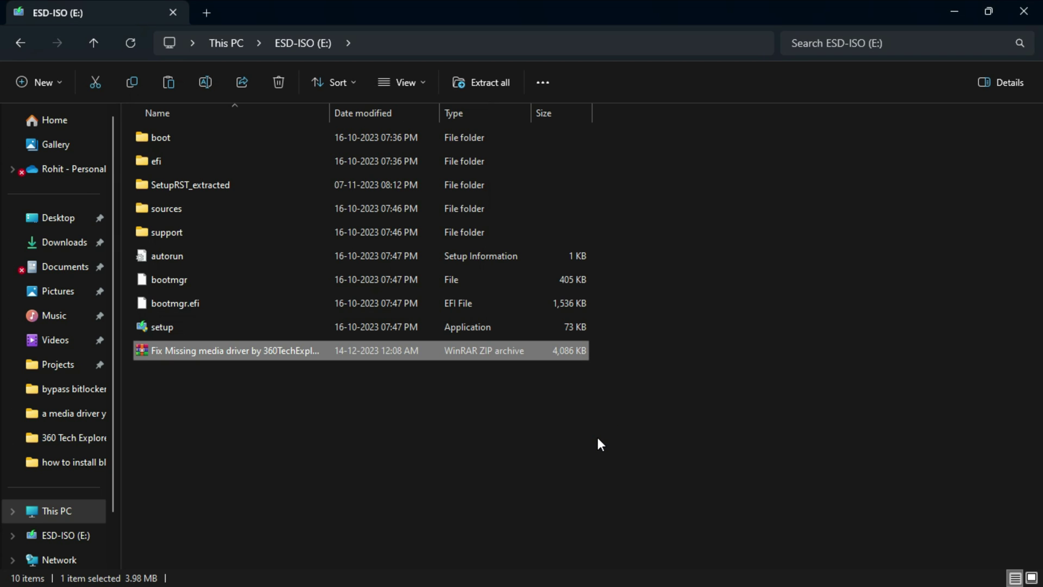
- Extract the zip on E: with WinRAR Extract Here, yielding the f6flpy-x64 archive
{"action": "left_click", "coordinate": [578, 450]}
{"action": "right_click", "coordinate": [310, 350]}
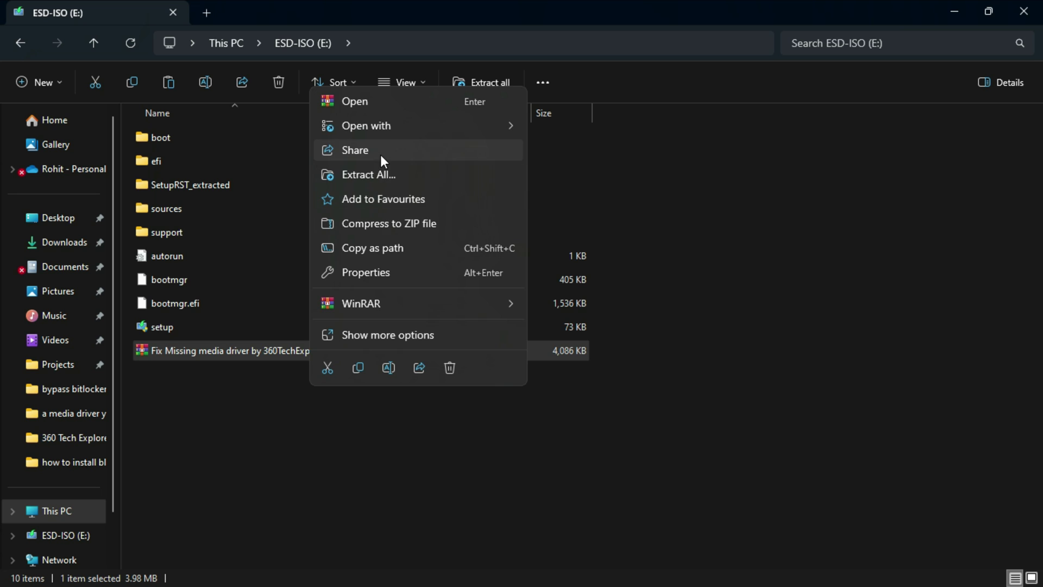
{"action": "mouse_move", "coordinate": [422, 307]}
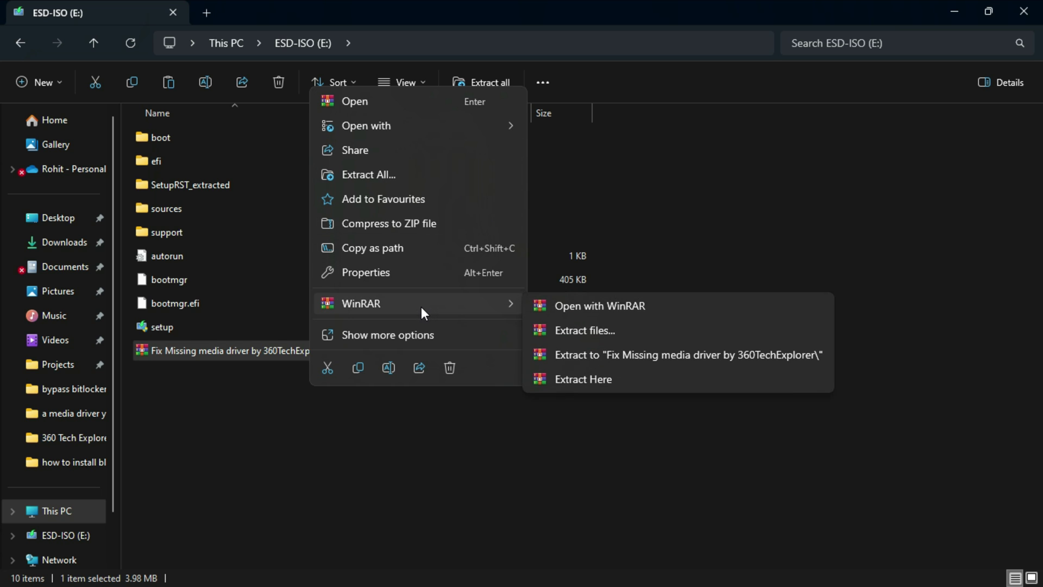
{"action": "left_click", "coordinate": [620, 383]}
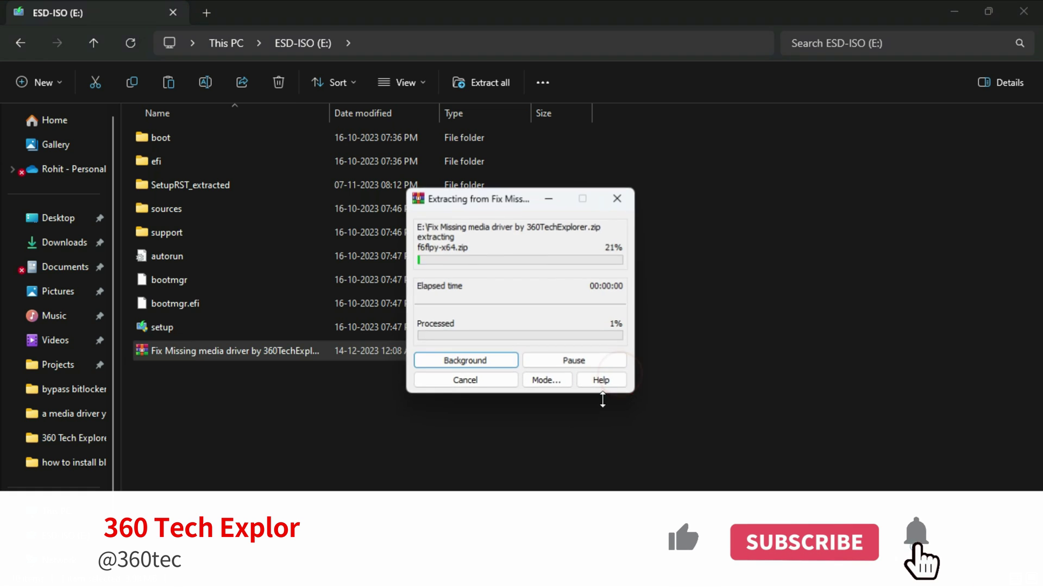
{"action": "left_click", "coordinate": [339, 379]}
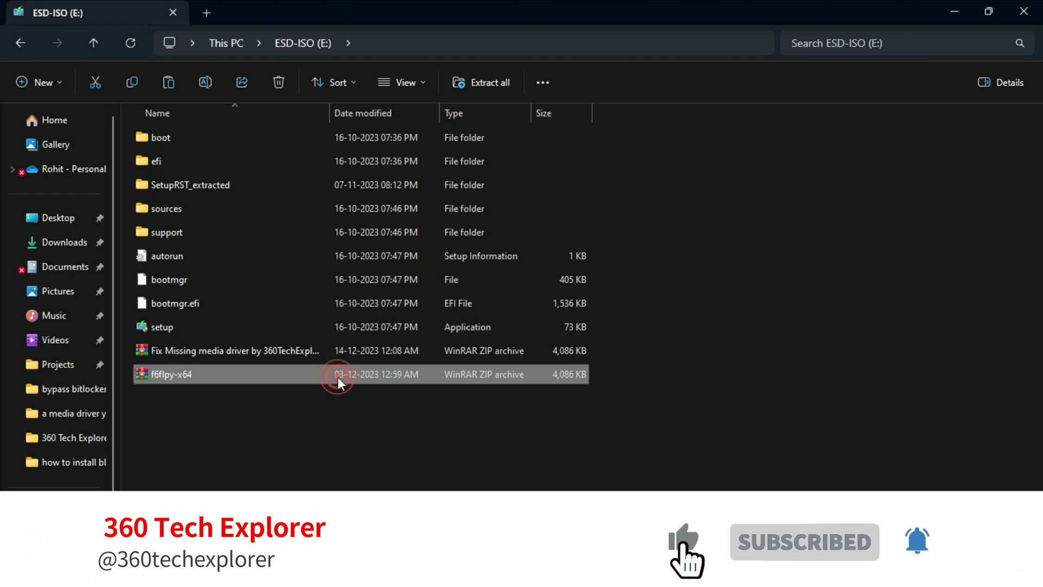
- Delete the Fix Missing media driver zip from E:
{"action": "left_click", "coordinate": [325, 349]}
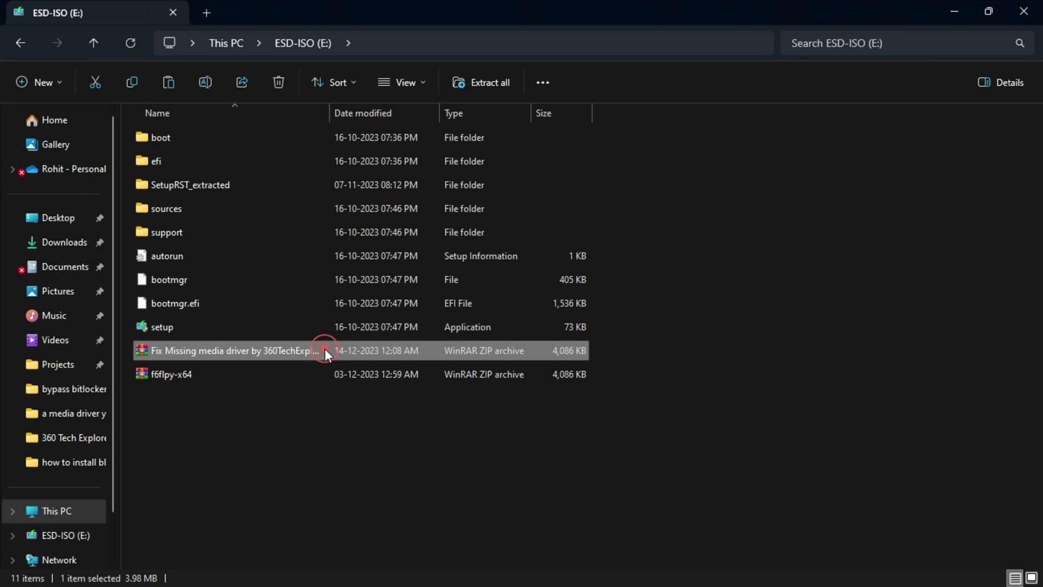
{"action": "key", "text": "Delete"}
{"action": "key", "text": "Return"}
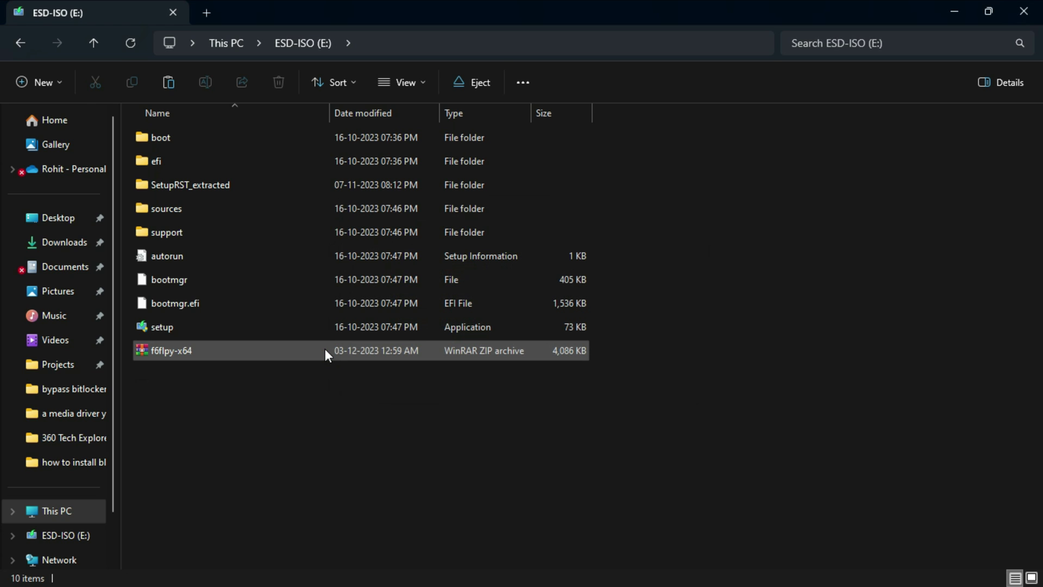
- Extract f6flpy-x64 into its own 'f6flpy-x64' folder, then permanently delete its zip
{"action": "right_click", "coordinate": [325, 349]}
{"action": "left_click", "coordinate": [278, 353]}
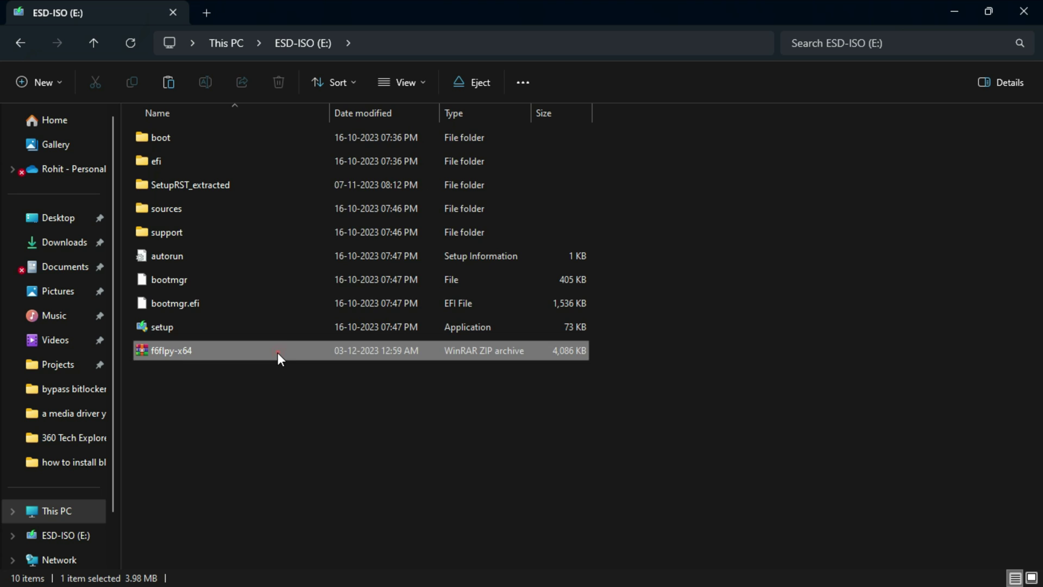
{"action": "right_click", "coordinate": [278, 353]}
{"action": "mouse_move", "coordinate": [360, 301]}
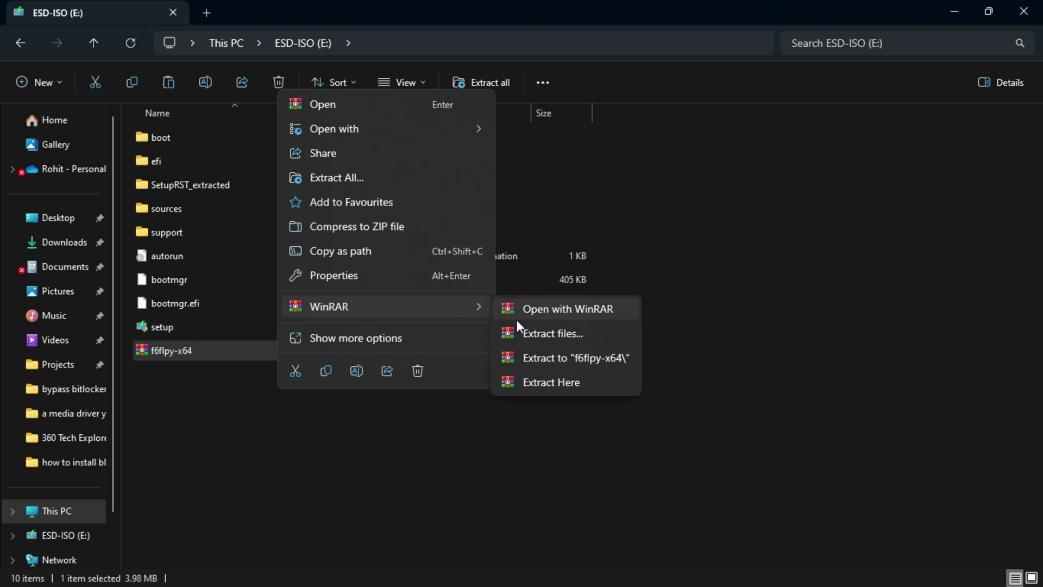
{"action": "left_click", "coordinate": [593, 363]}
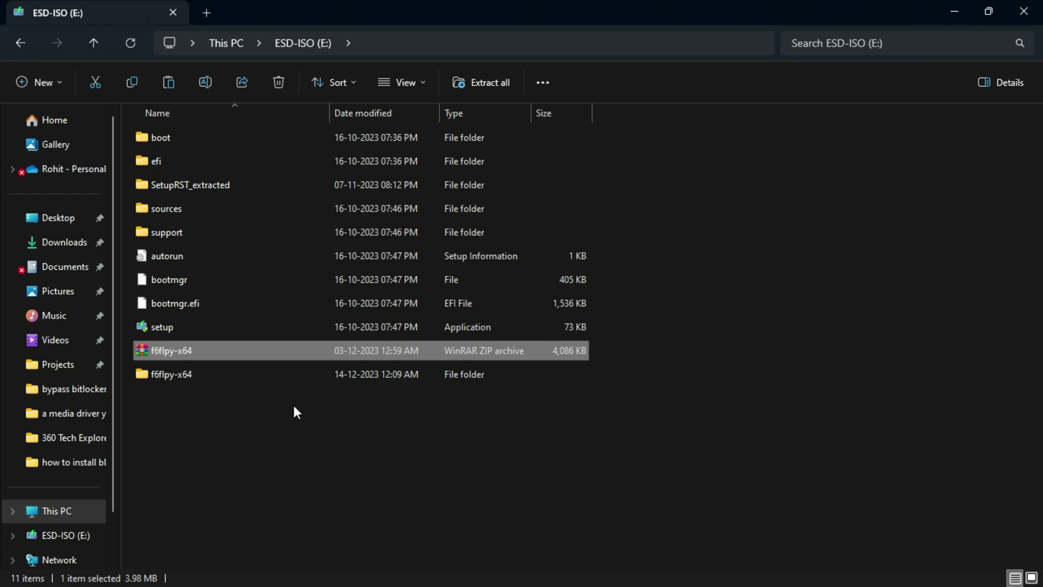
{"action": "key", "text": "shift+Delete"}
{"action": "key", "text": "Return"}
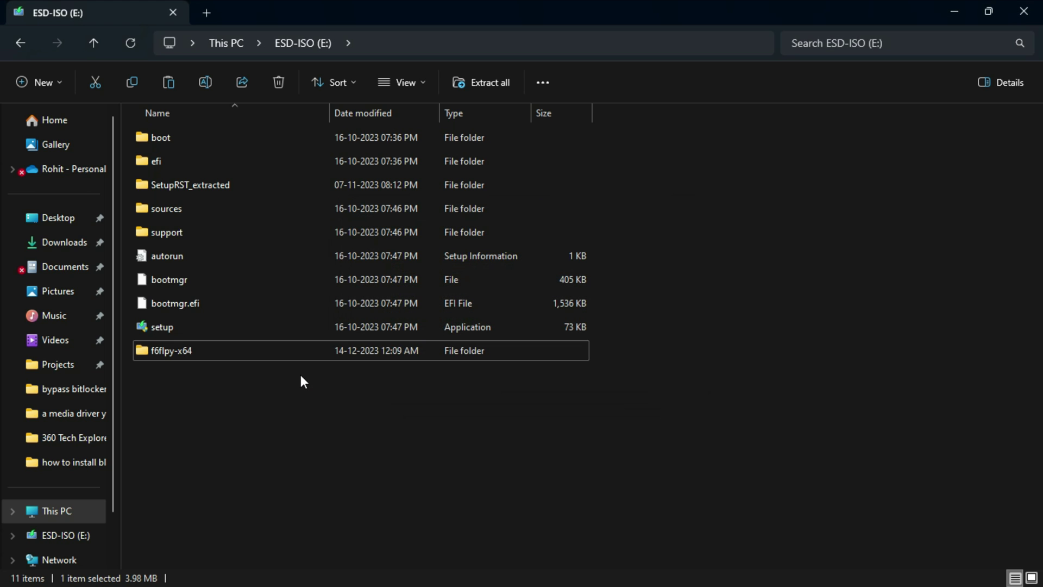
- Check the f6flpy-x64 folder contents, close File Explorer and continue Windows Setup past language settings
{"action": "double_click", "coordinate": [248, 357]}
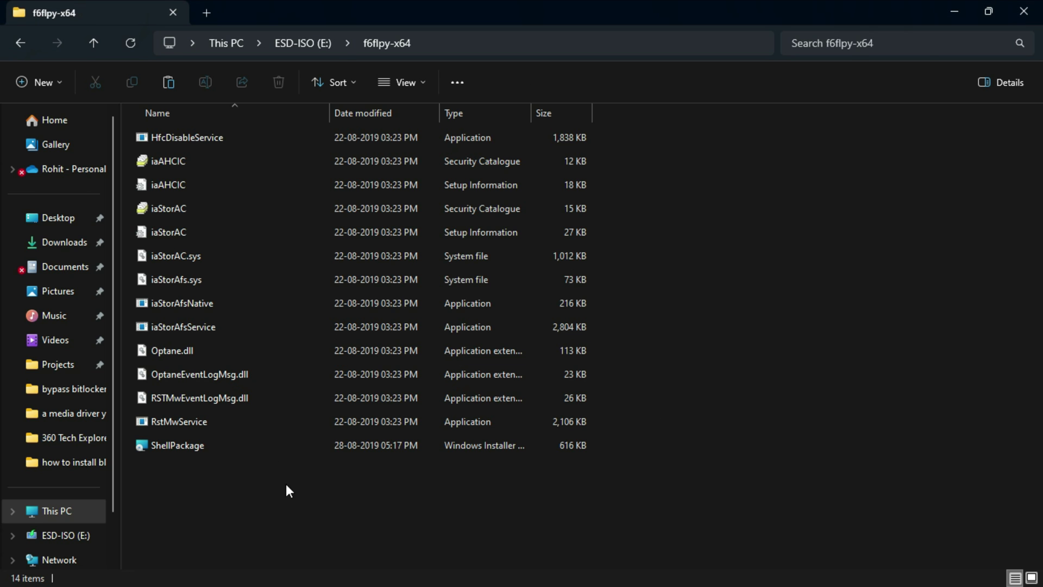
{"action": "left_click", "coordinate": [18, 42]}
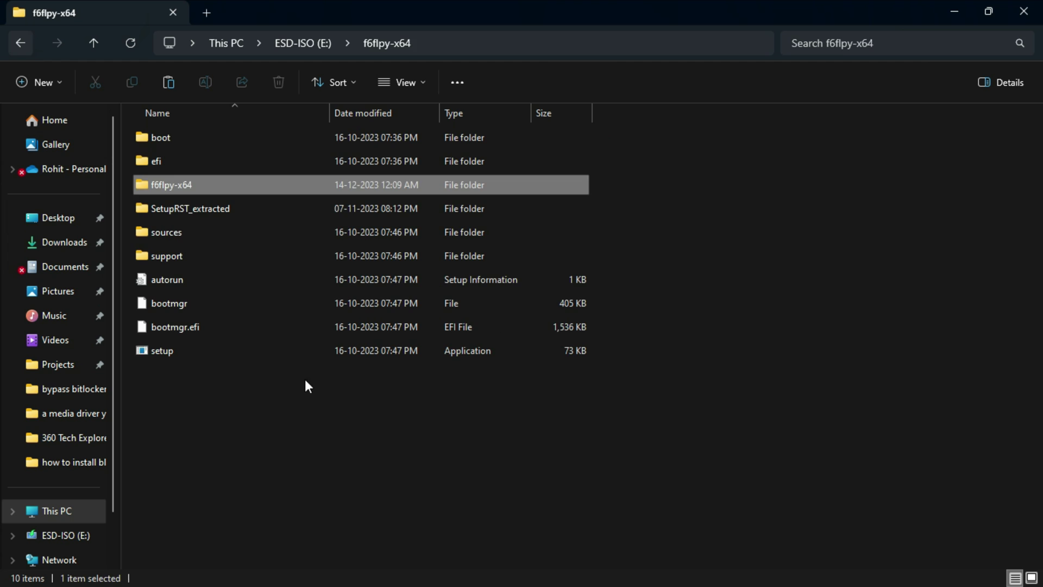
{"action": "left_click", "coordinate": [1037, 10]}
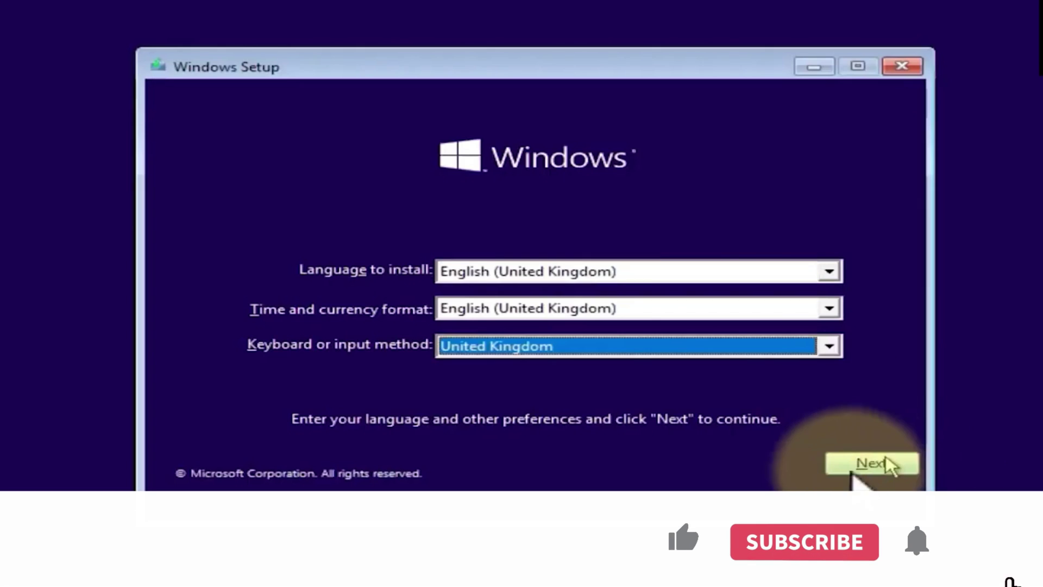
{"action": "left_click", "coordinate": [887, 461]}
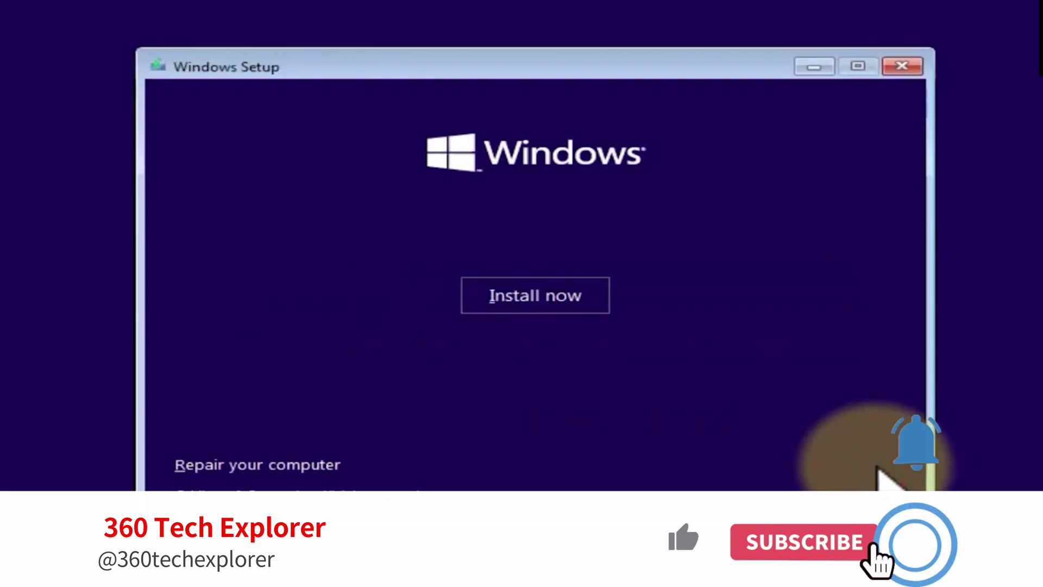